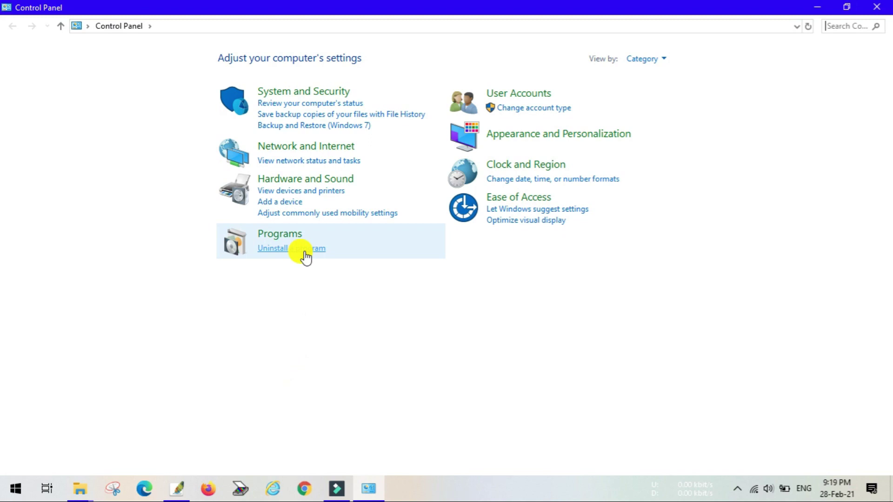
# Find Morpho RD Service Driver in the installed programs list and confirm version 2.0.1.42.
pyautogui.click(307, 250)
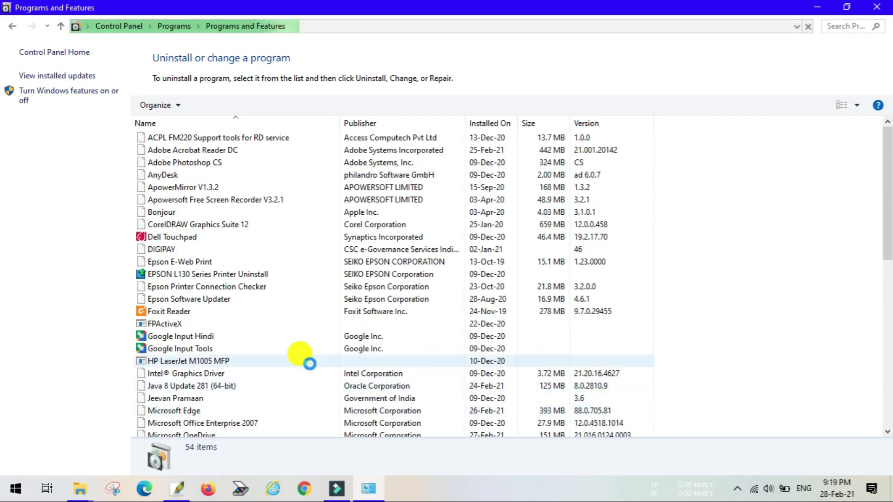
pyautogui.scroll(-2, 302, 364)
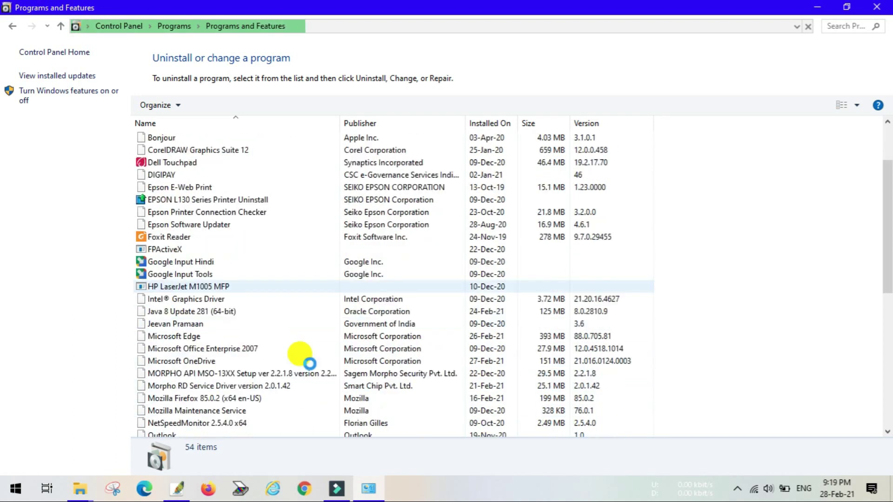
pyautogui.click(275, 387)
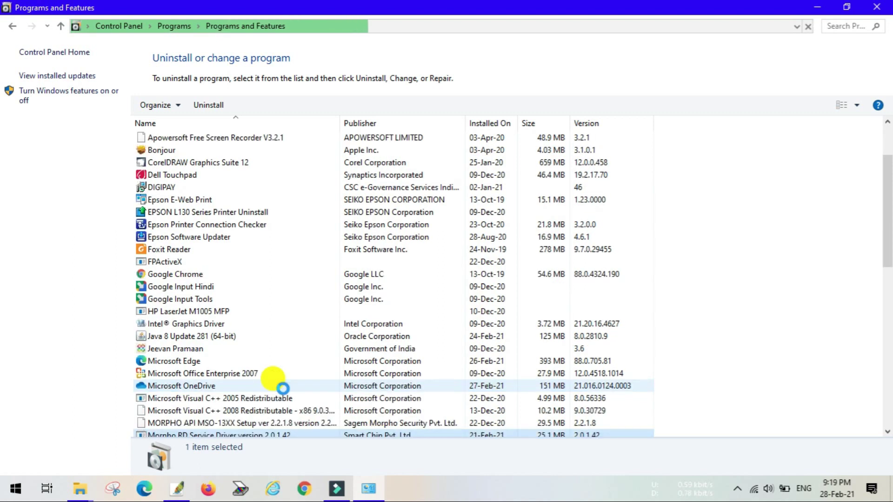
pyautogui.scroll(-2, 284, 388)
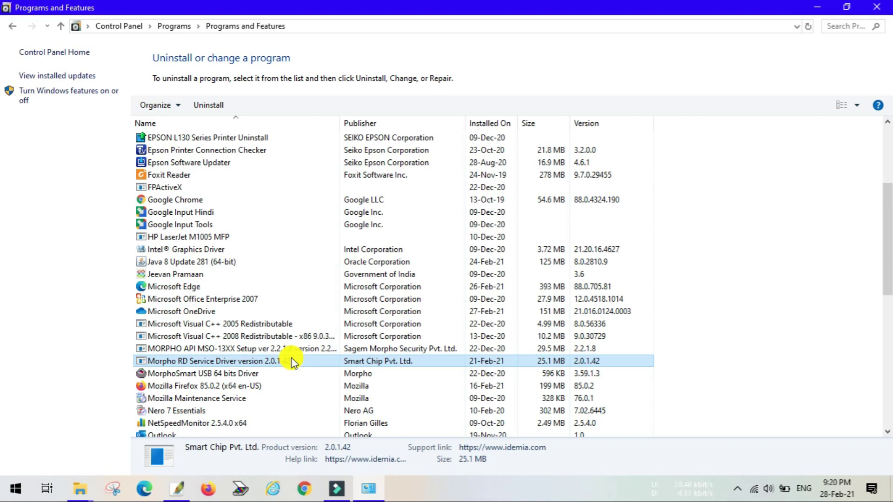
# Close Programs and Features, start Chrome and go to chrome://flags.
pyautogui.click(882, 8)
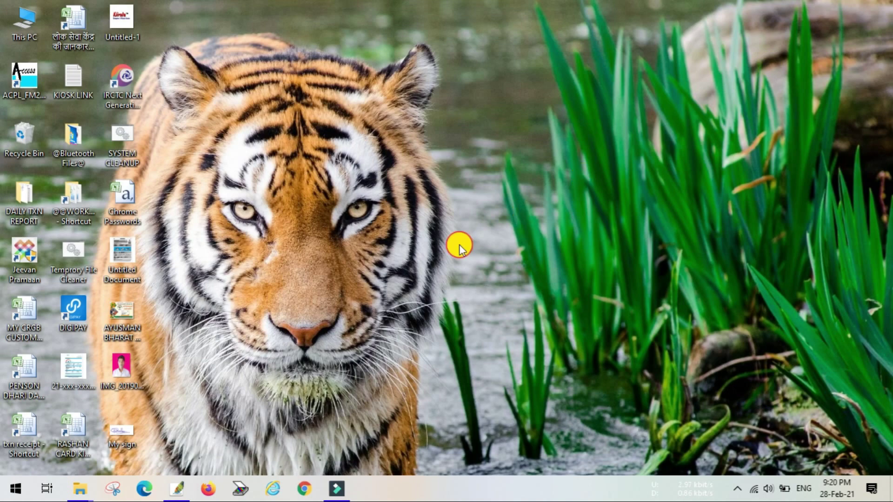
pyautogui.click(308, 488)
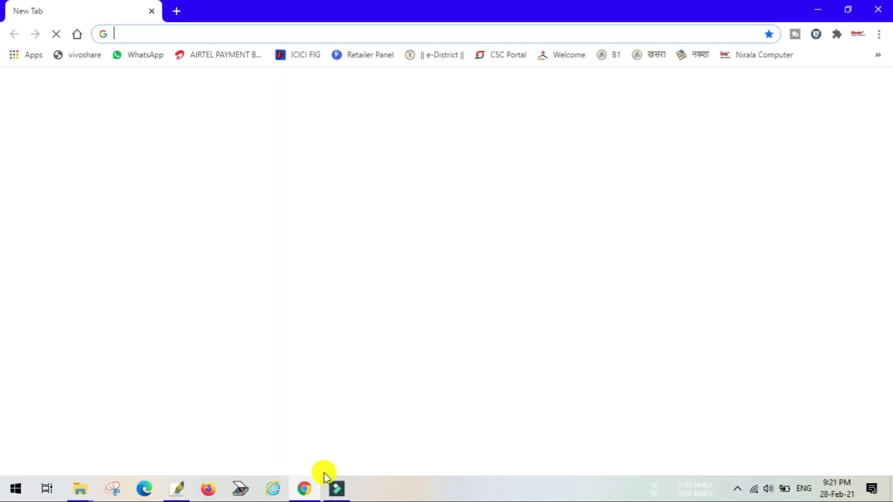
pyautogui.click(319, 29)
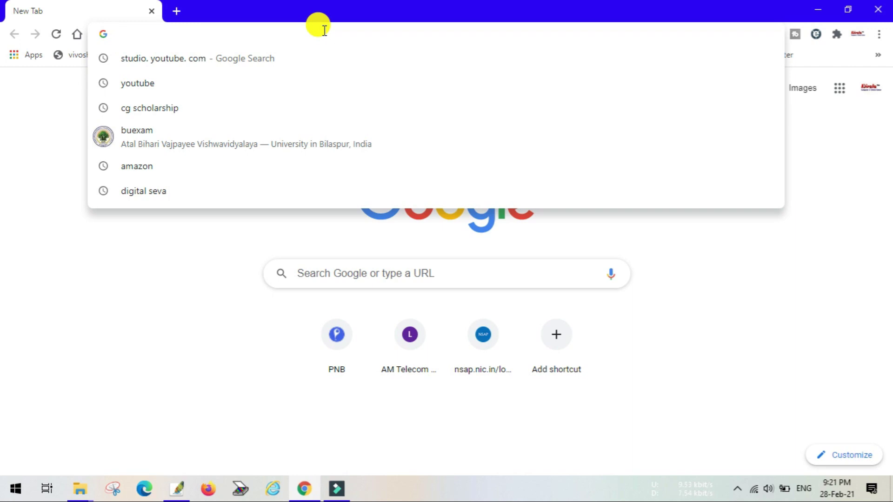
pyautogui.write('ch')
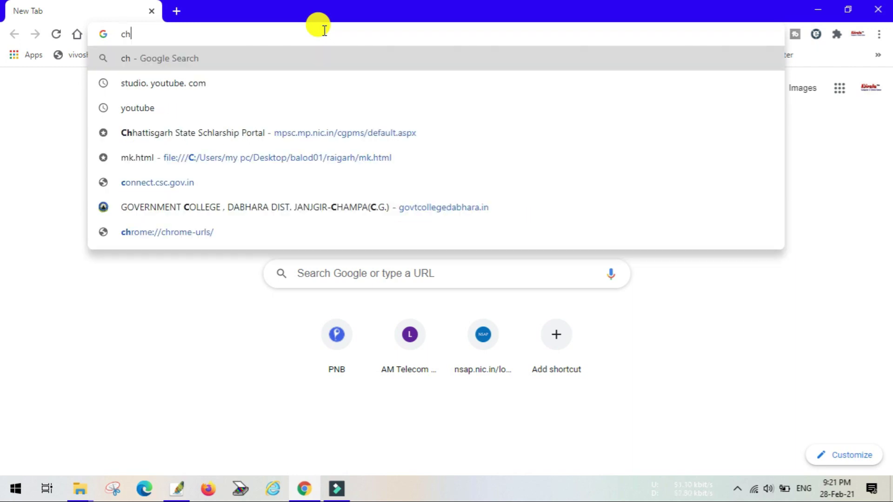
pyautogui.write('rome')
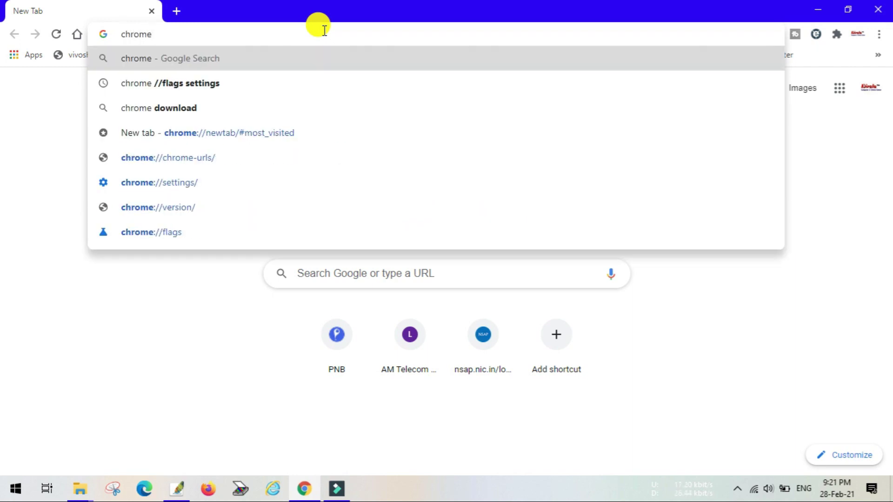
pyautogui.write(':')
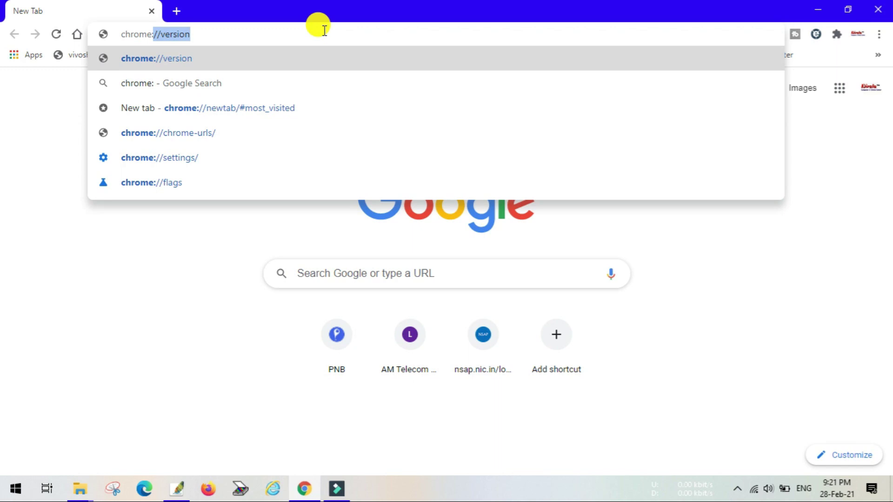
pyautogui.press('Right')
pyautogui.press('BackSpace')
pyautogui.press('BackSpace')
pyautogui.press('BackSpace')
pyautogui.press('BackSpace')
pyautogui.press('BackSpace')
pyautogui.press('BackSpace')
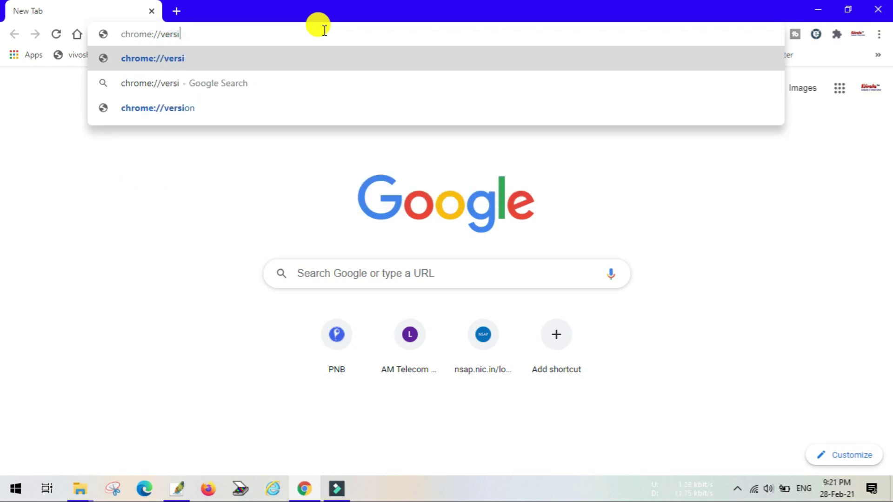
pyautogui.press('BackSpace')
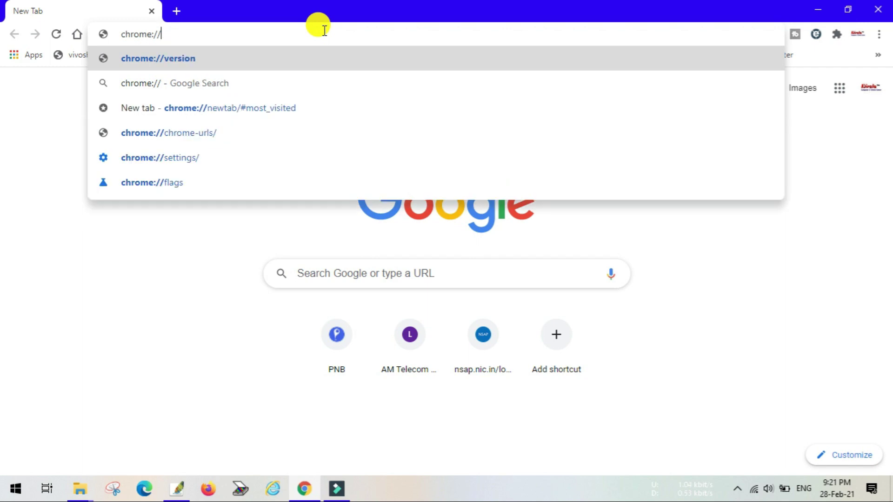
pyautogui.write('flags')
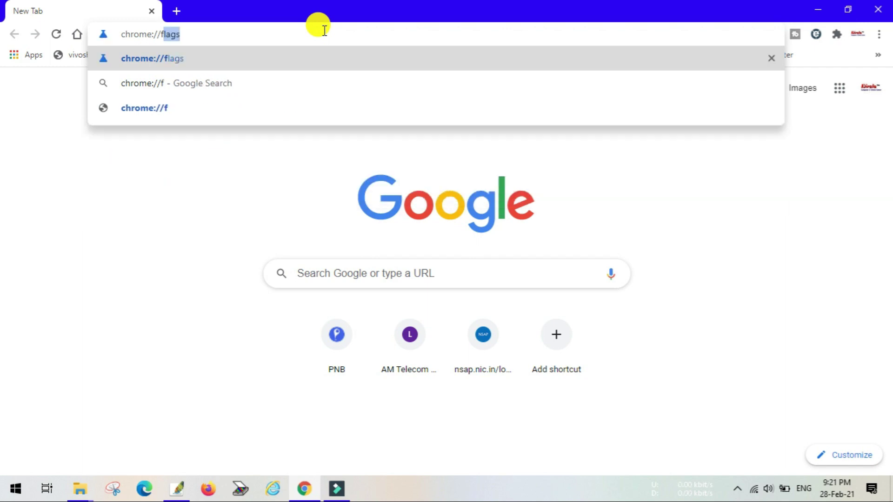
pyautogui.press('Return')
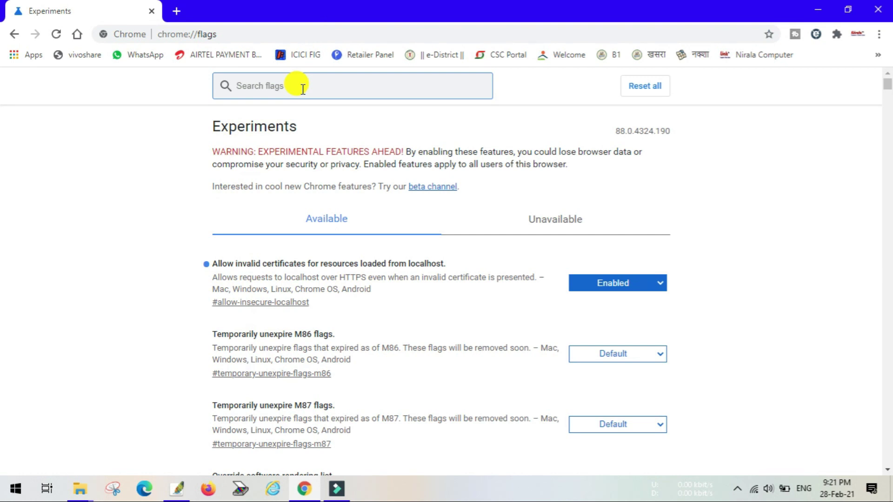
# Search flags for 'localhost', set the invalid-certificates flag to Disabled, and relaunch Chrome.
pyautogui.write('local')
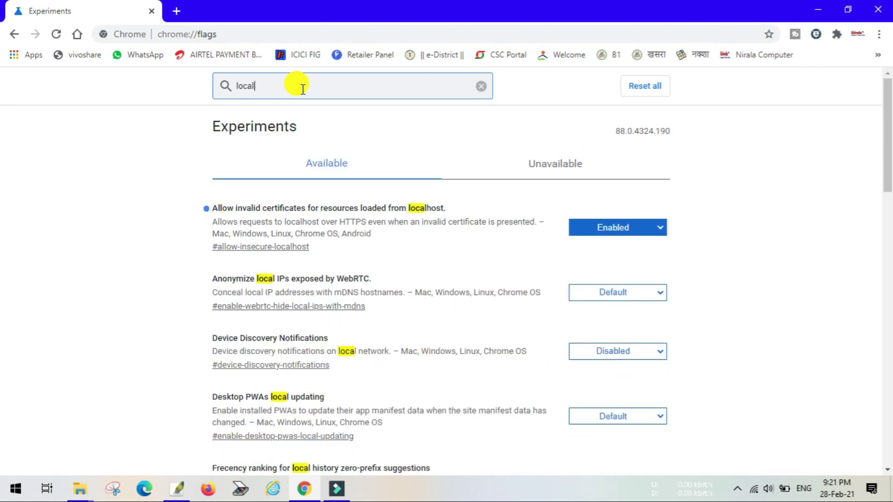
pyautogui.write('host')
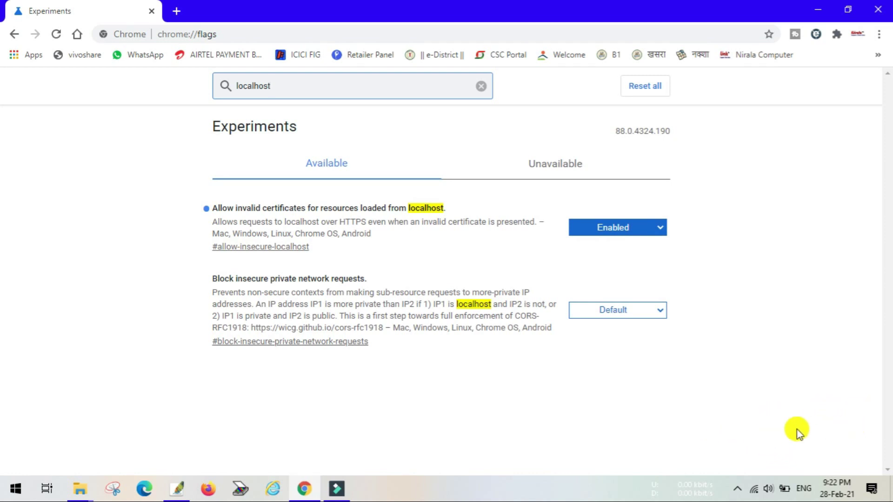
pyautogui.click(665, 228)
pyautogui.click(626, 242)
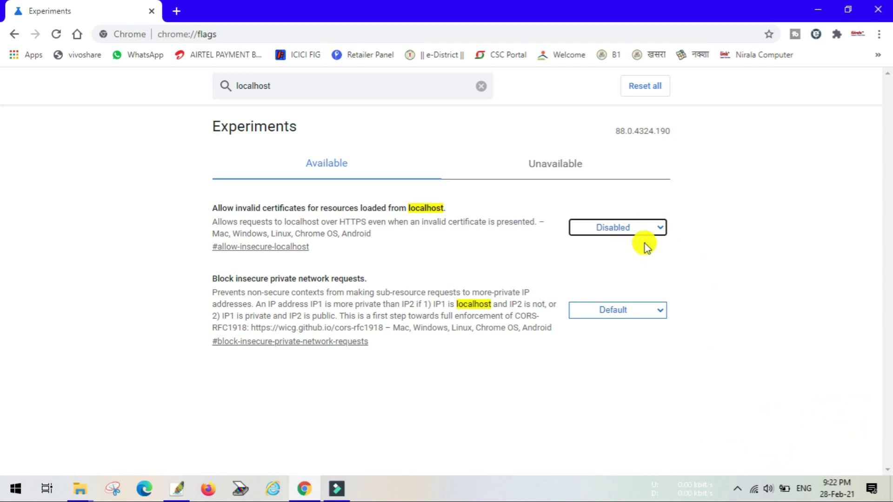
pyautogui.click(826, 443)
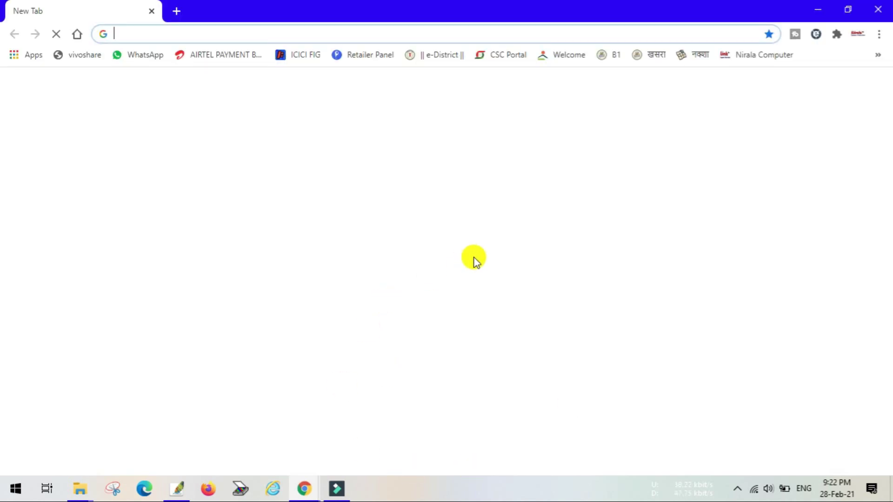
# Open the 'aayshman bharat' bookmark, sign in with saved credentials, and continue to Login to BIS.
pyautogui.click(877, 55)
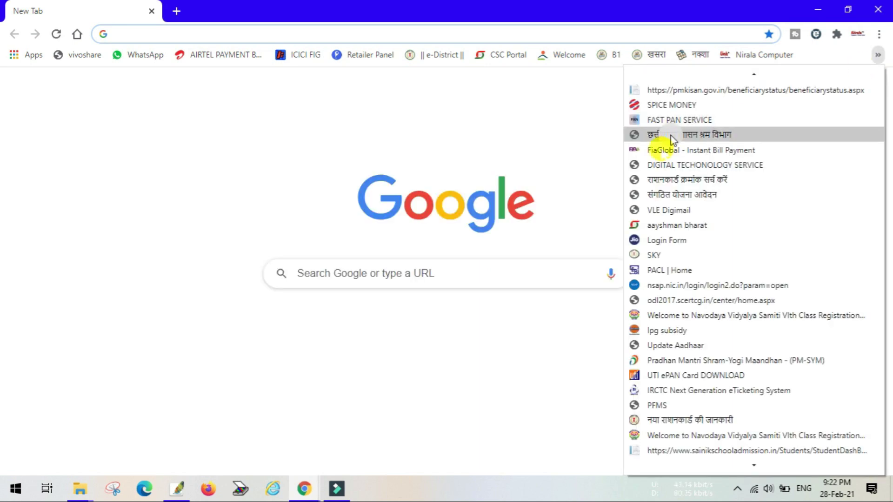
pyautogui.click(670, 227)
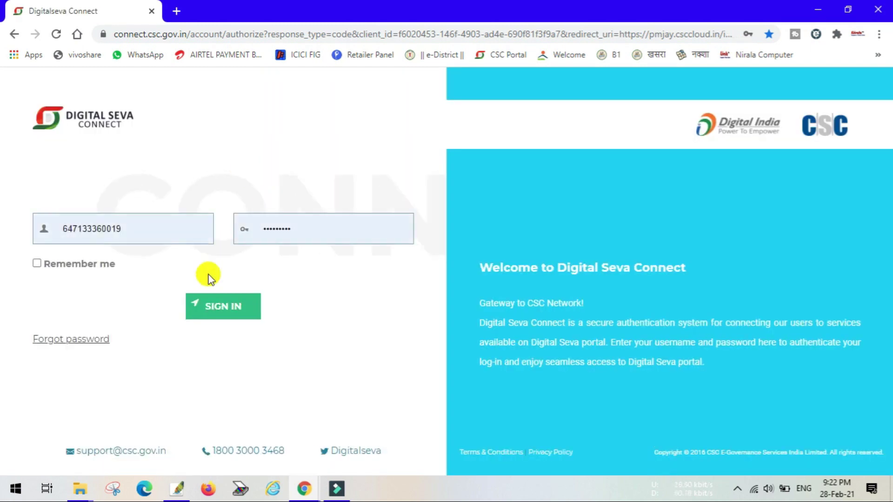
pyautogui.click(226, 305)
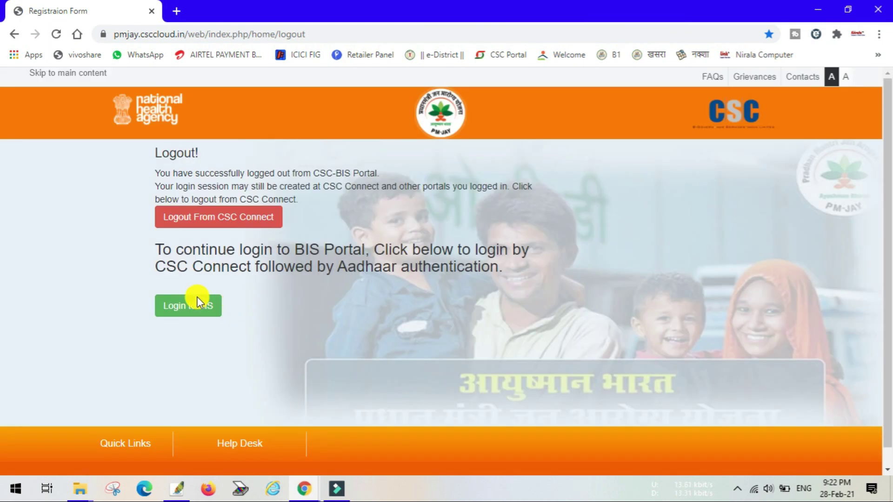
pyautogui.click(197, 306)
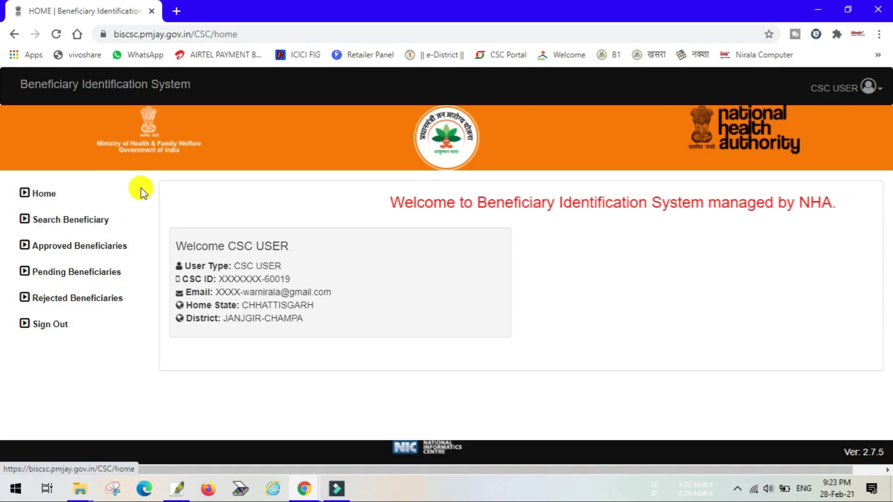
# On Search Beneficiary, search By SECC Name with Aadhaar, give consent and proceed.
pyautogui.click(52, 227)
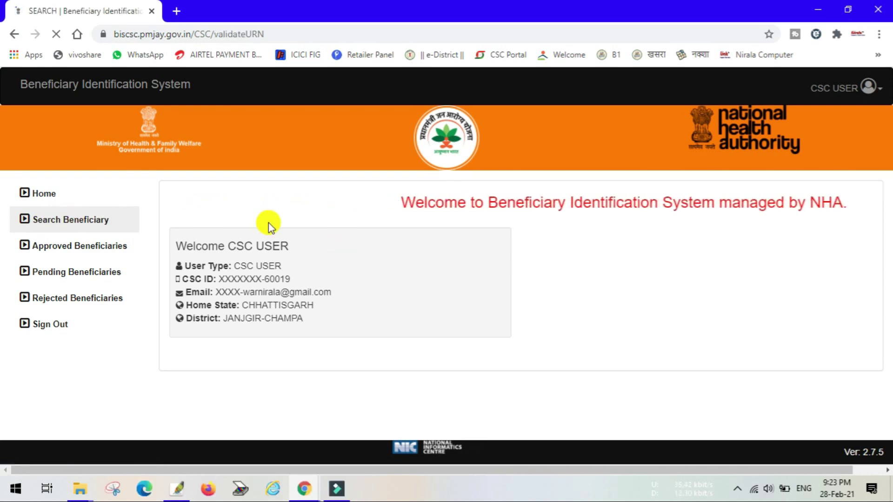
pyautogui.click(424, 252)
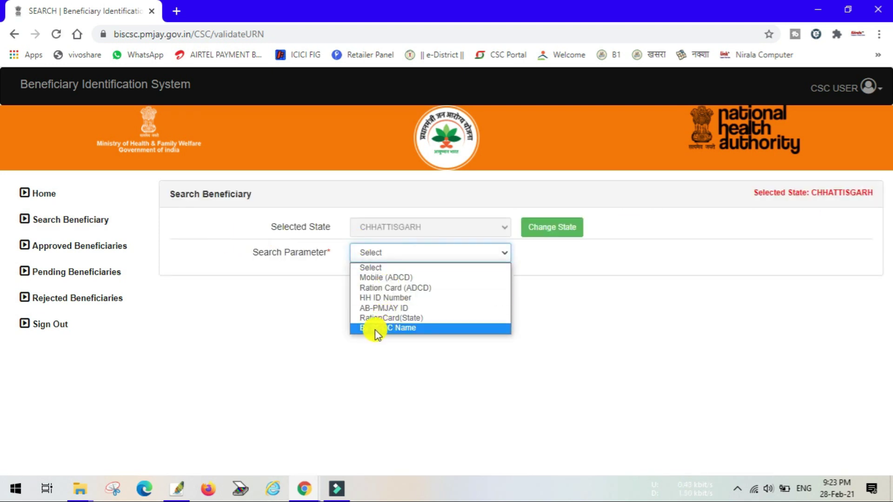
pyautogui.click(375, 330)
pyautogui.click(353, 321)
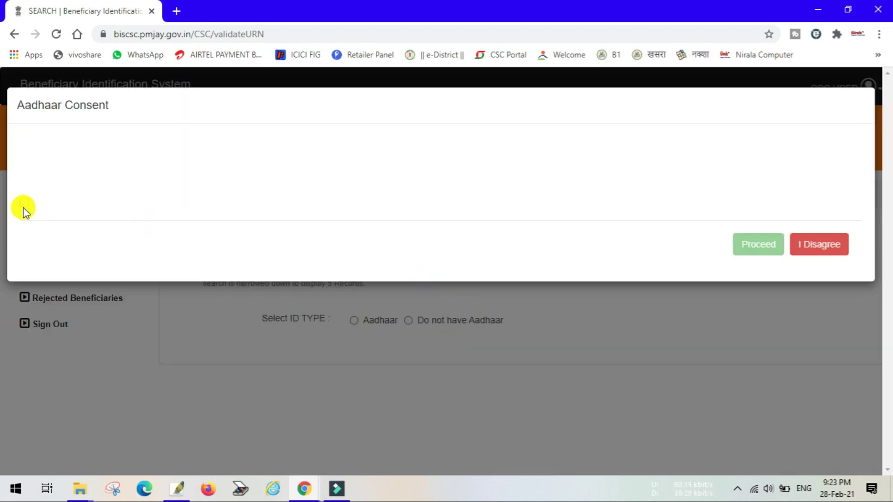
pyautogui.click(25, 204)
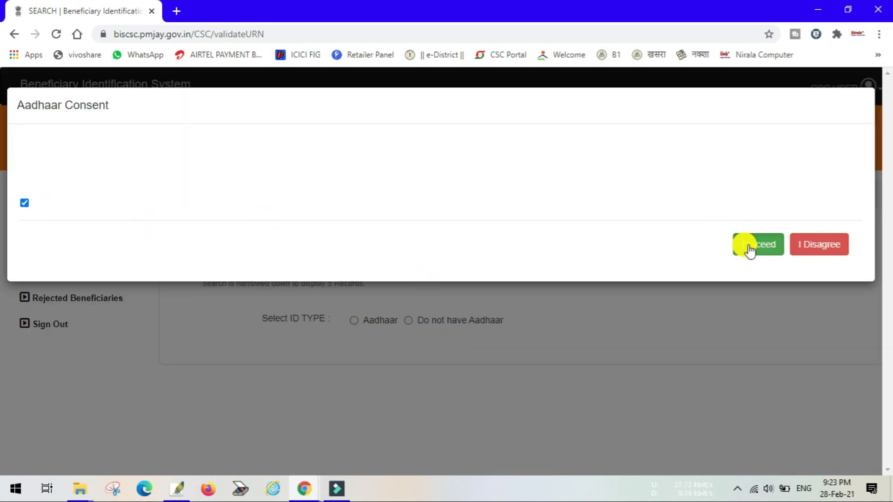
pyautogui.click(750, 250)
# Choose FINGER PRINT authentication and highlight the stuck 'Fetching Biometric Information' message.
pyautogui.click(417, 351)
pyautogui.click(398, 378)
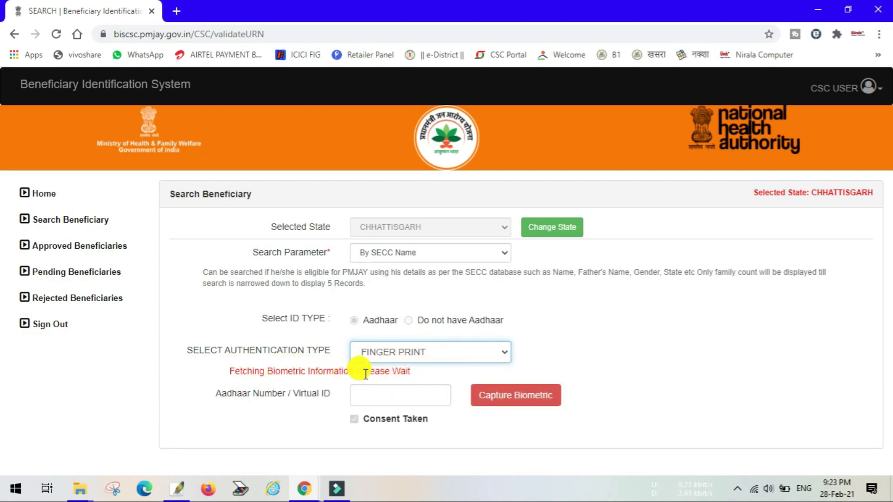
pyautogui.moveTo(419, 371); pyautogui.dragTo(225, 363)
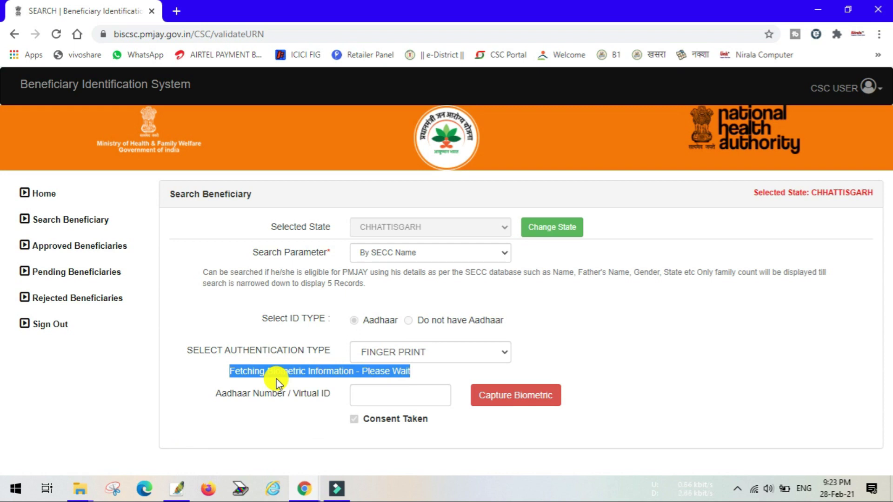
pyautogui.click(183, 378)
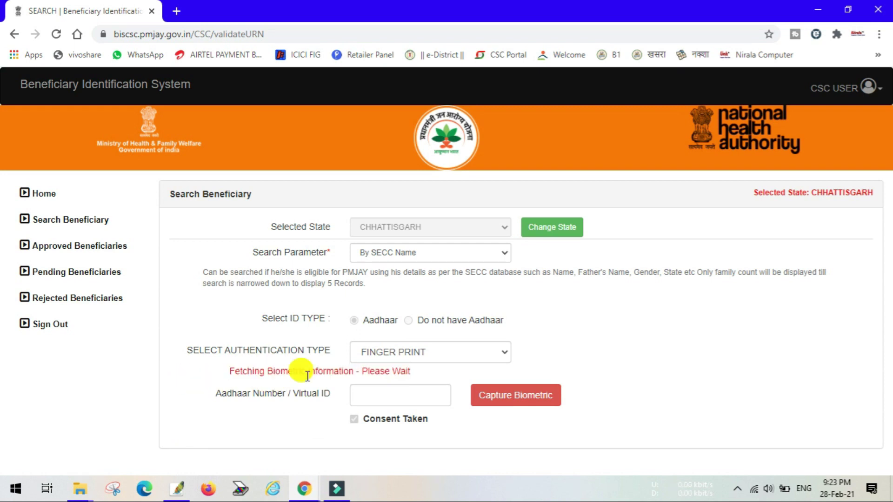
# Open a new tab and navigate to chrome://flags.
pyautogui.click(173, 11)
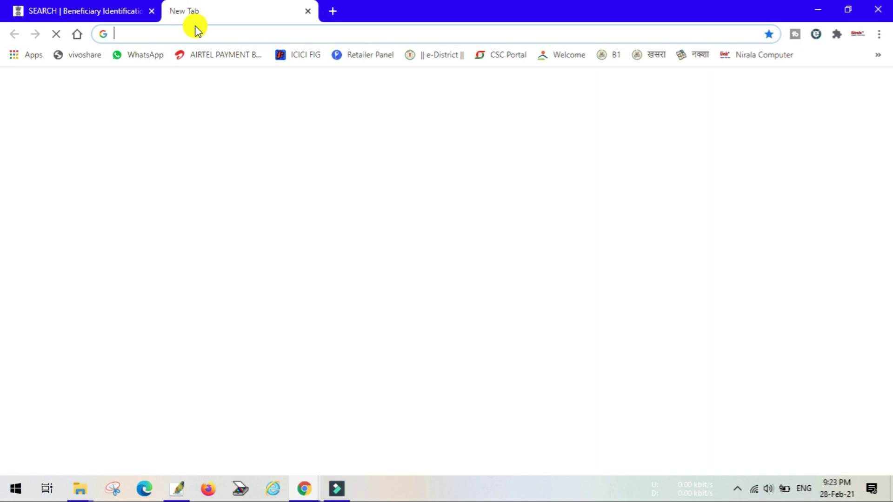
pyautogui.hotkey('ctrl', 'j')
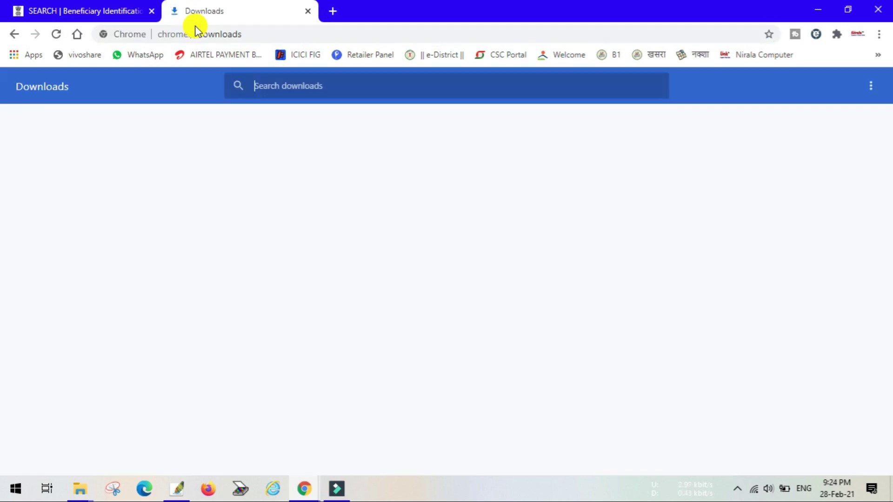
pyautogui.click(269, 35)
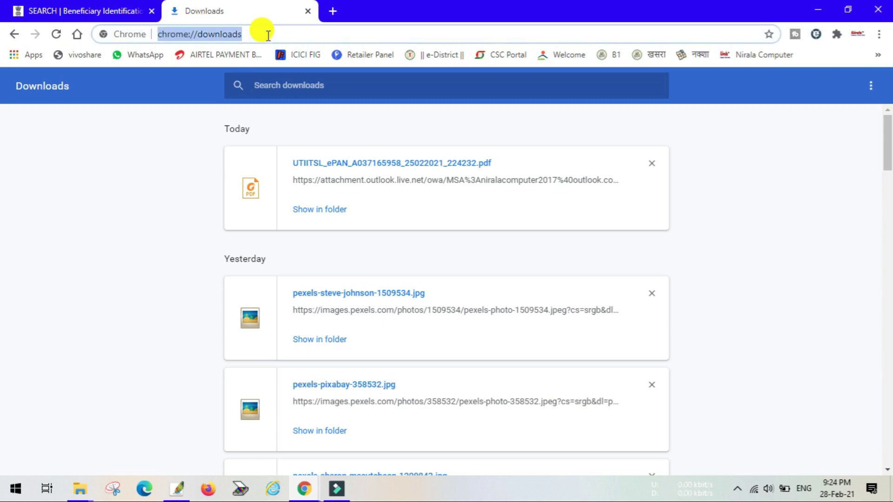
pyautogui.click(269, 34)
pyautogui.press('BackSpace')
pyautogui.press('BackSpace')
pyautogui.press('BackSpace')
pyautogui.press('BackSpace')
pyautogui.press('BackSpace')
pyautogui.press('BackSpace')
pyautogui.press('BackSpace')
pyautogui.press('BackSpace')
pyautogui.press('BackSpace')
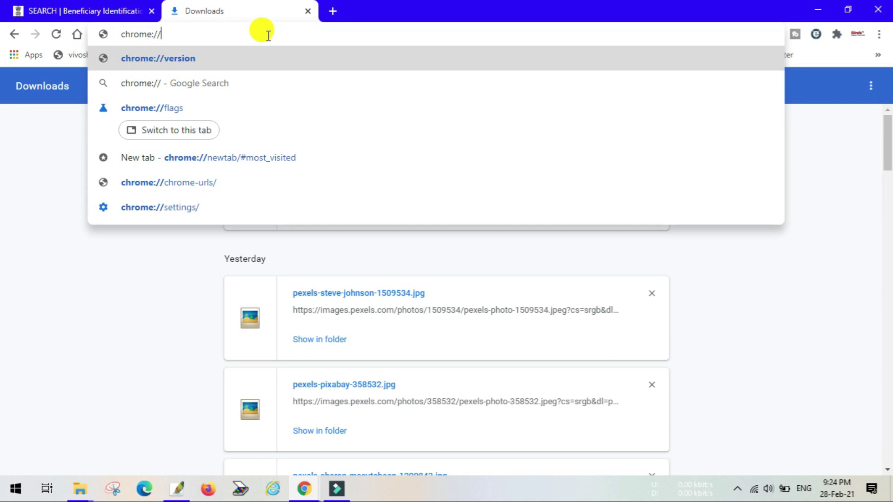
pyautogui.write('fla')
pyautogui.press('Return')
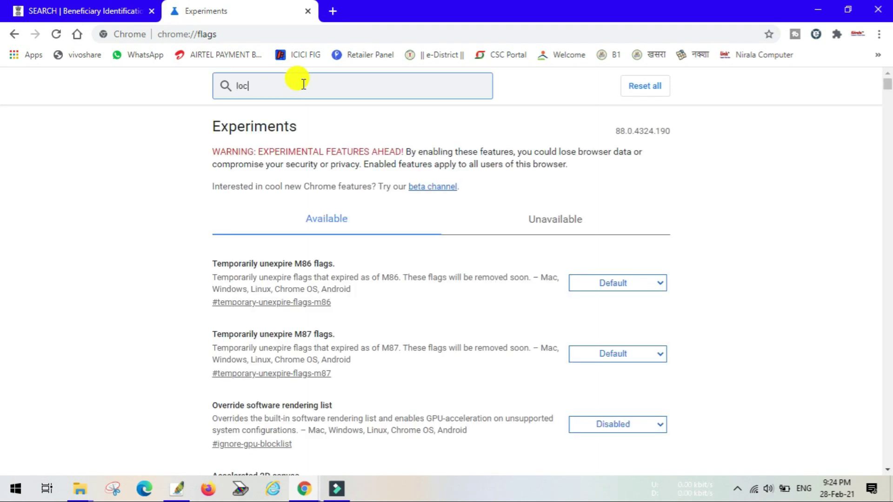
# Search 'alhos', set the localhost invalid-certificates flag to Enabled, and relaunch Chrome.
pyautogui.write('alhost')
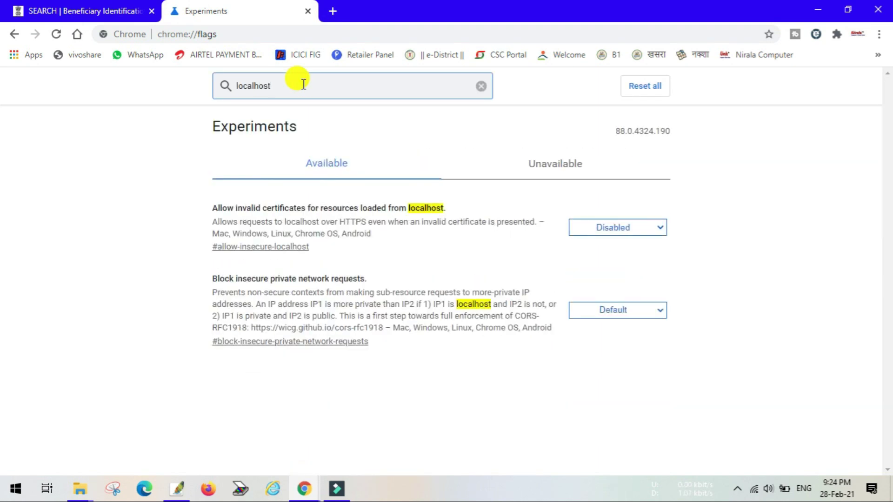
pyautogui.click(635, 228)
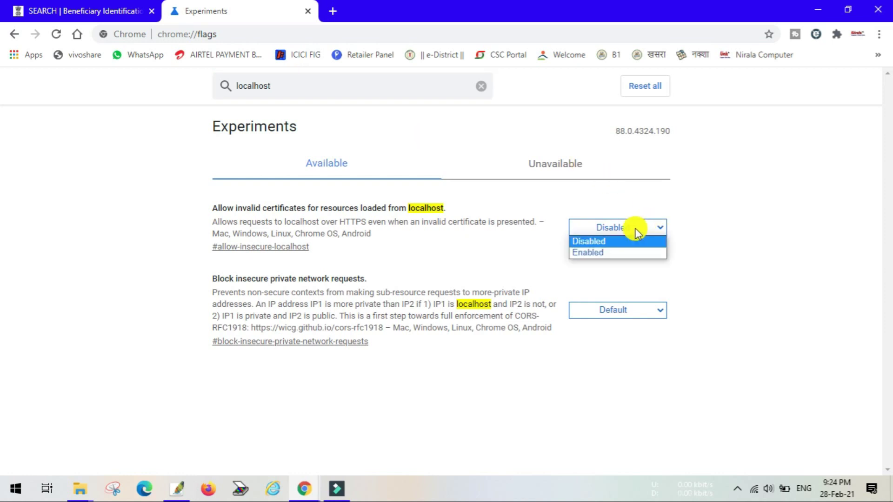
pyautogui.click(600, 252)
pyautogui.click(799, 426)
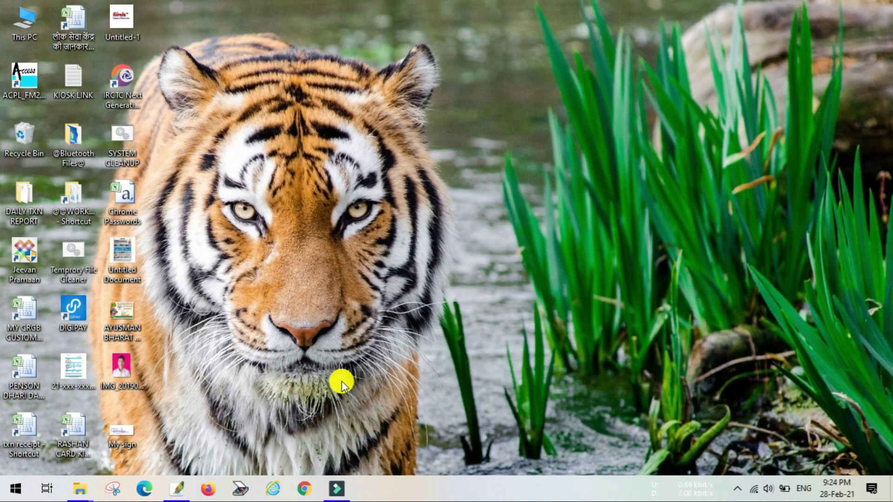
# Refresh the desktop, then open the 'aayushman bharat' bookmark in Chrome.
pyautogui.rightClick(414, 271)
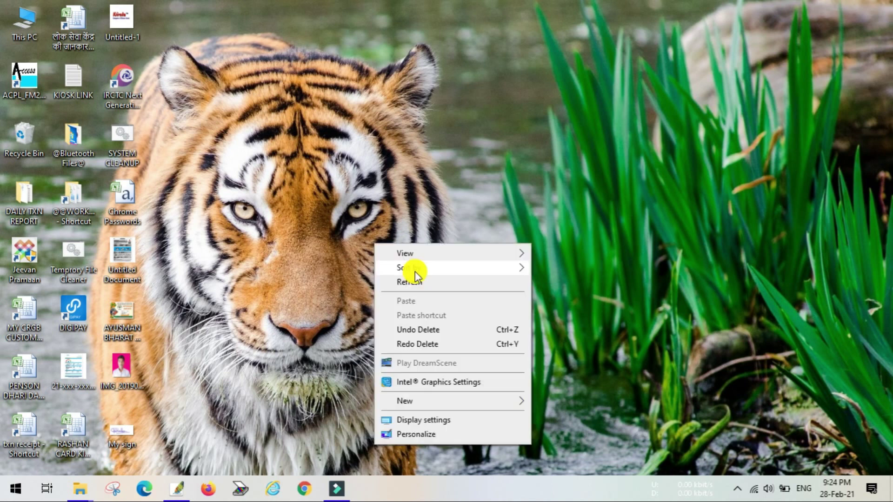
pyautogui.click(424, 280)
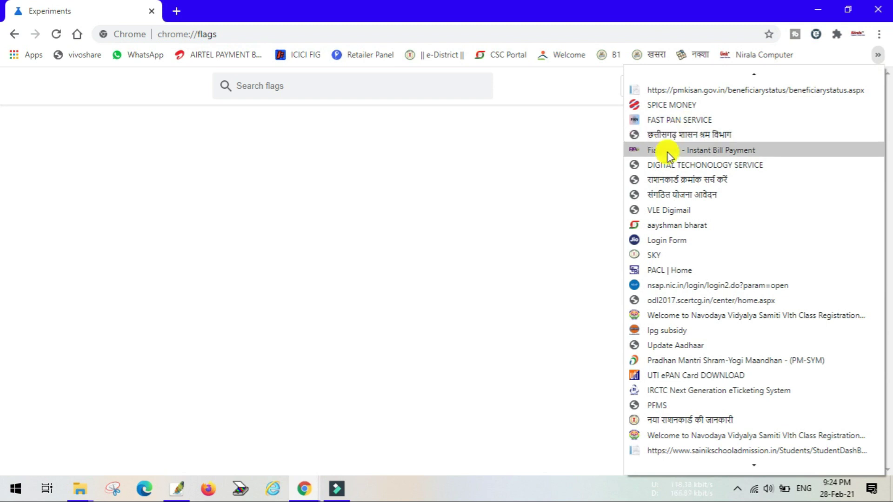
pyautogui.click(668, 224)
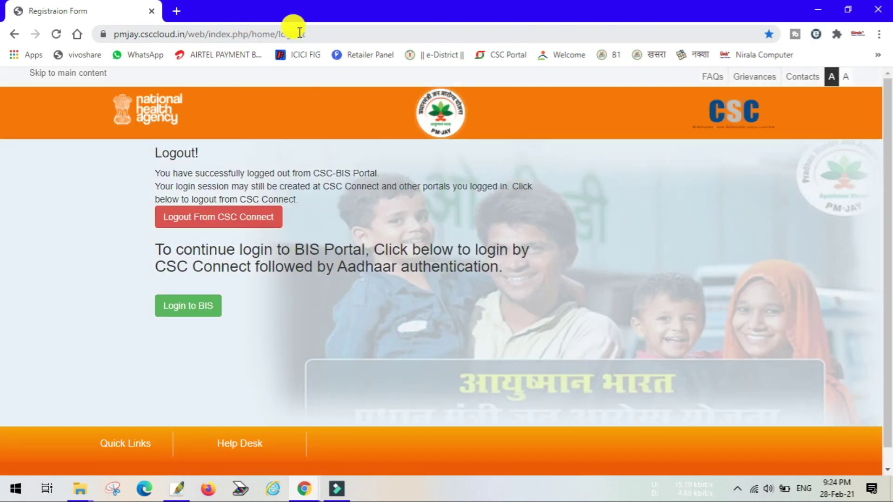
# Log back into BIS and go to Search Beneficiary.
pyautogui.click(199, 305)
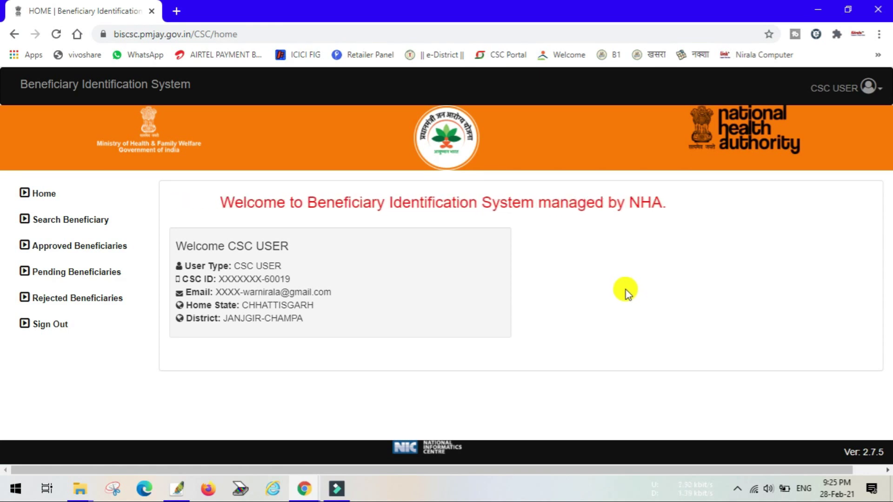
pyautogui.click(100, 224)
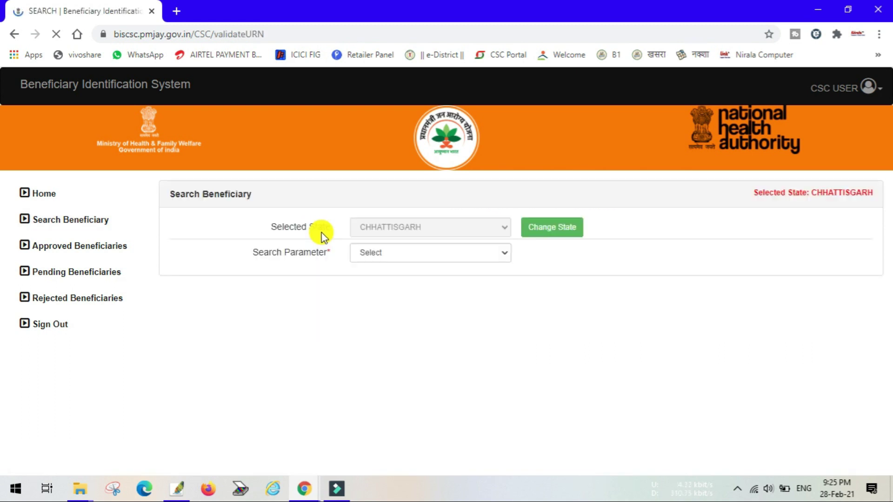
# Search By SECC Name with Aadhaar, give consent, proceed, and choose FINGER PRINT authentication.
pyautogui.click(437, 253)
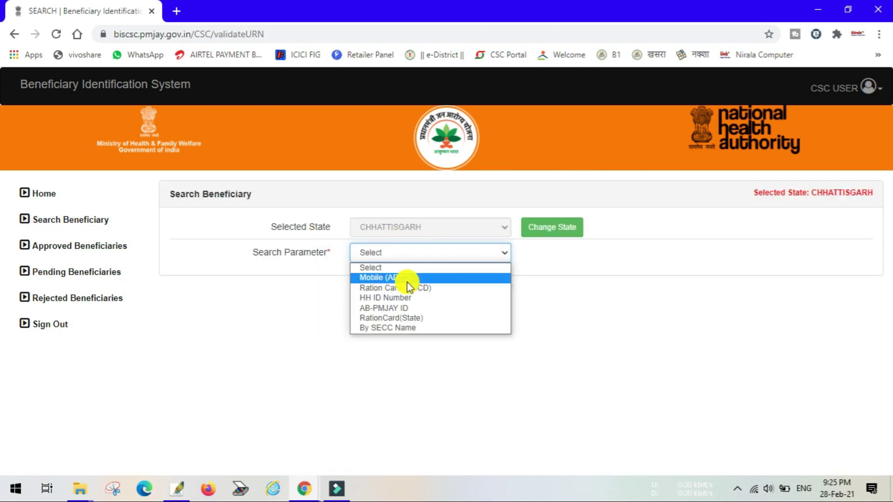
pyautogui.click(395, 327)
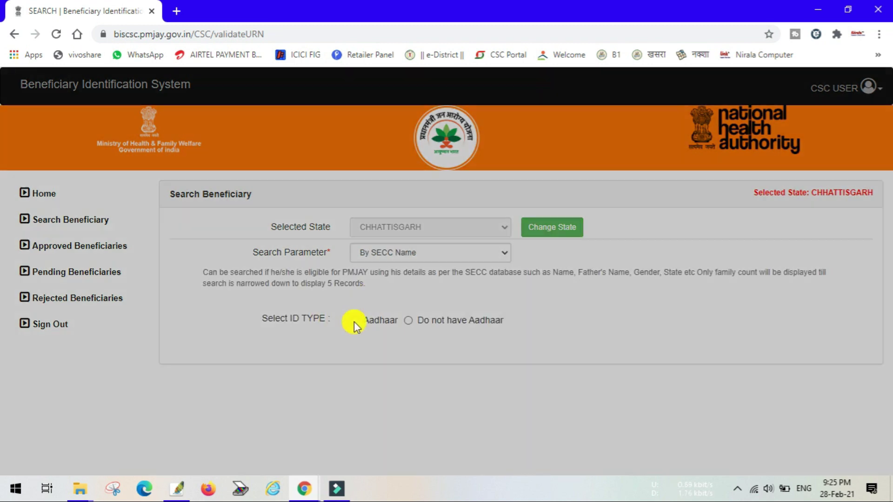
pyautogui.click(354, 321)
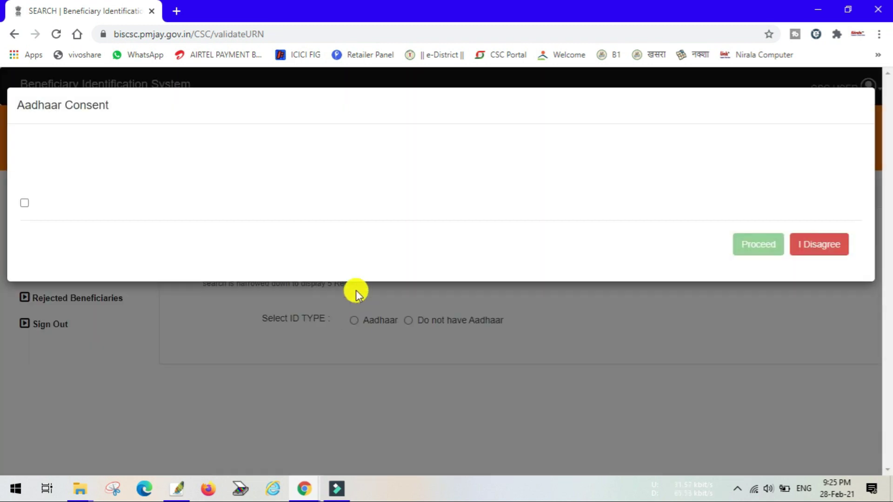
pyautogui.click(25, 203)
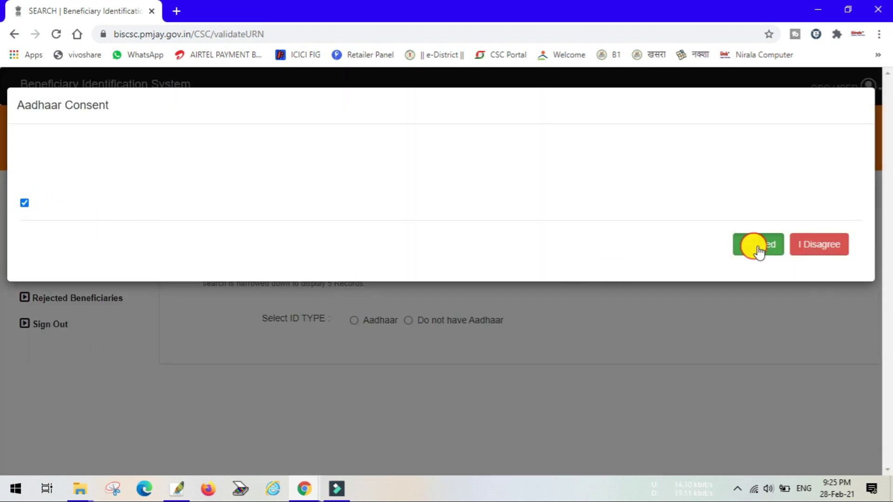
pyautogui.click(758, 248)
pyautogui.click(398, 354)
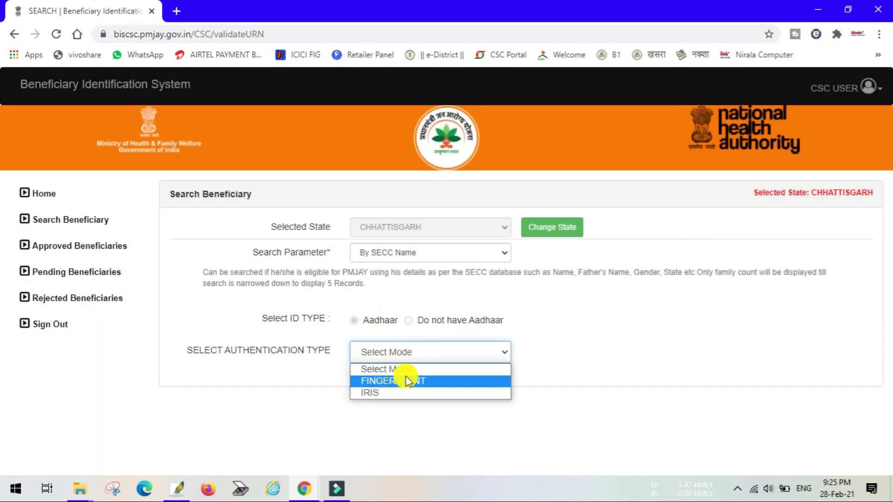
pyautogui.click(419, 382)
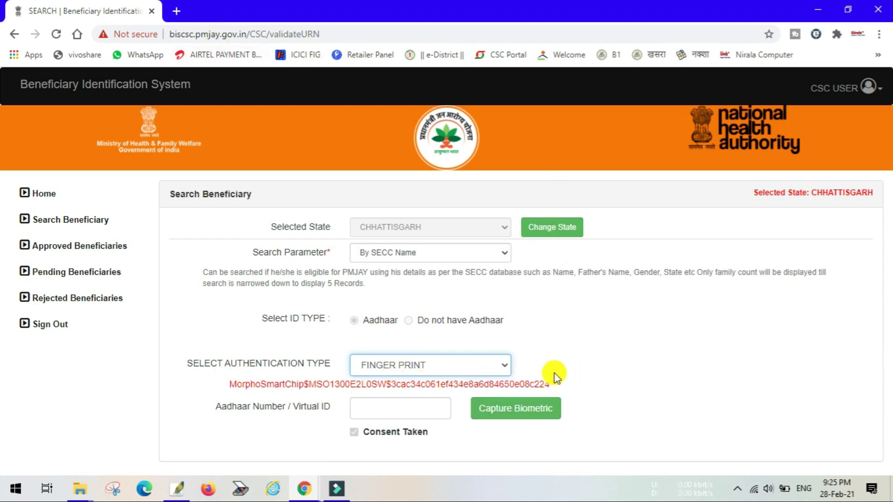
# Highlight the detected MorphoSmartChip device string, then minimize Chrome.
pyautogui.moveTo(566, 377); pyautogui.dragTo(205, 382)
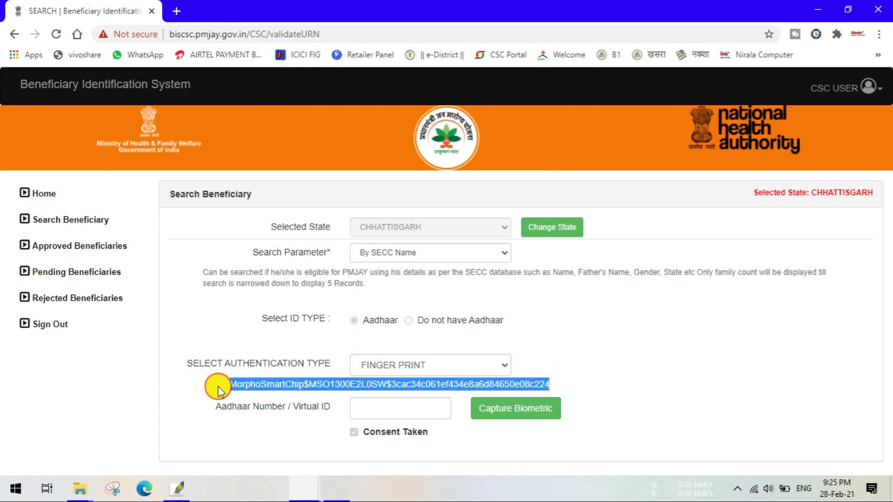
pyautogui.click(662, 392)
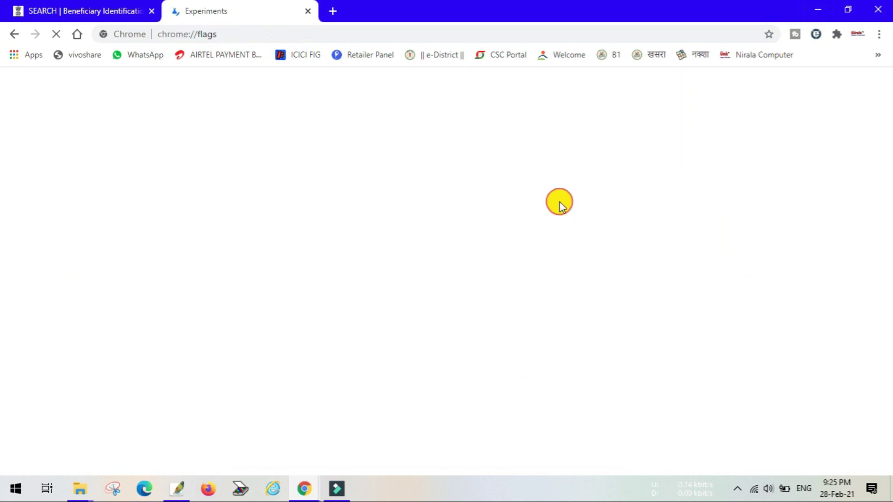
pyautogui.click(818, 8)
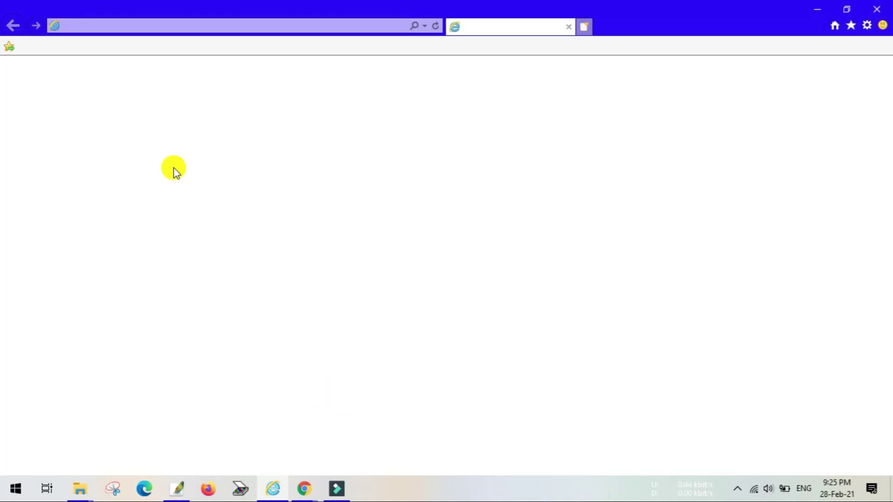
# Sign in to CRGB KIOSK with the agent's user ID, password and captcha.
pyautogui.click(54, 46)
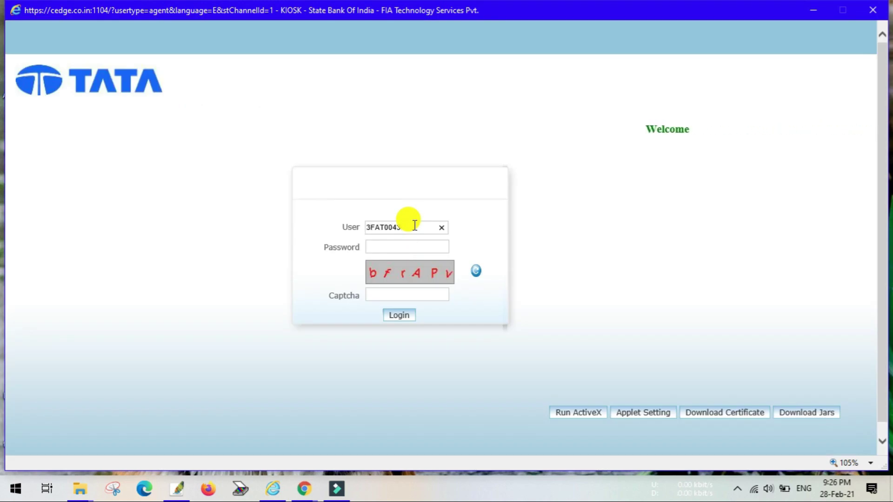
pyautogui.press('Tab')
pyautogui.write('••')
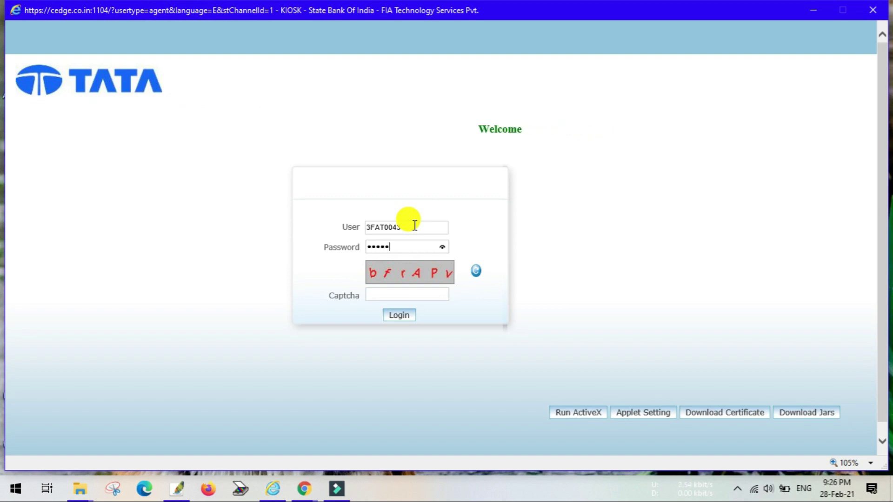
pyautogui.press('Tab')
pyautogui.press('Tab')
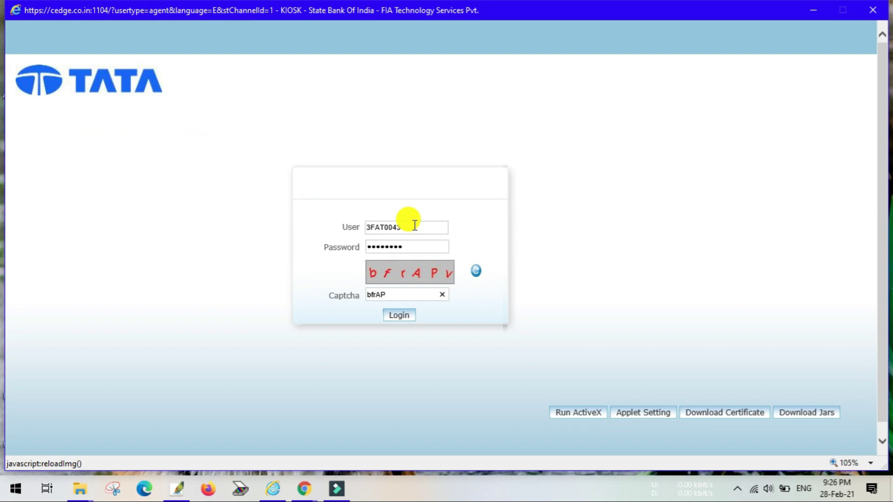
pyautogui.click(408, 314)
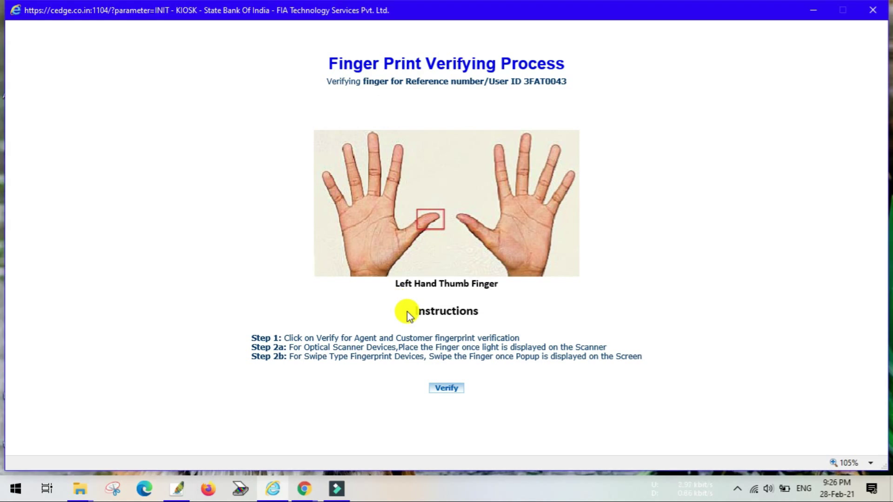
# Dismiss the RD Services and fingerprint-captured messages to pass the agent's thumb verification.
pyautogui.press('Return')
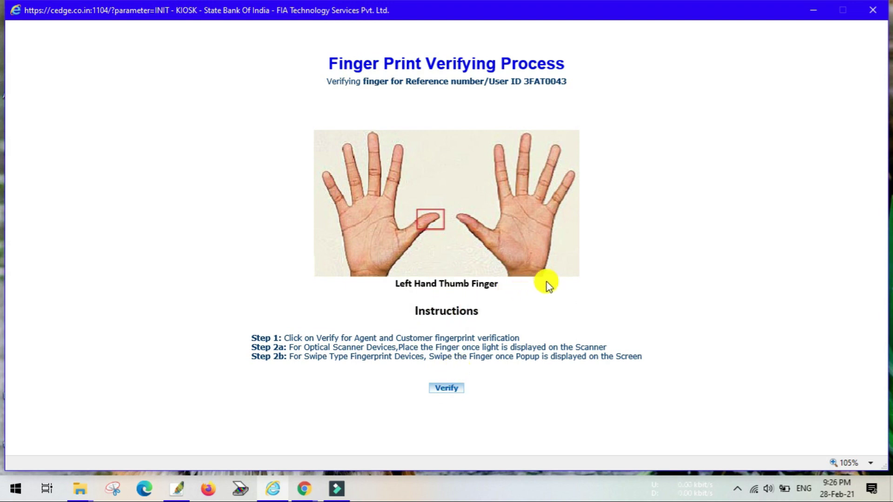
pyautogui.click(494, 291)
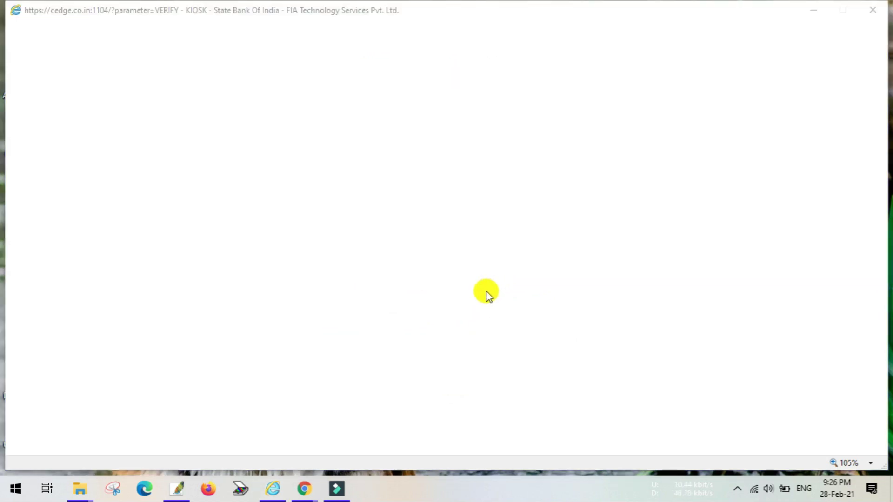
pyautogui.click(489, 292)
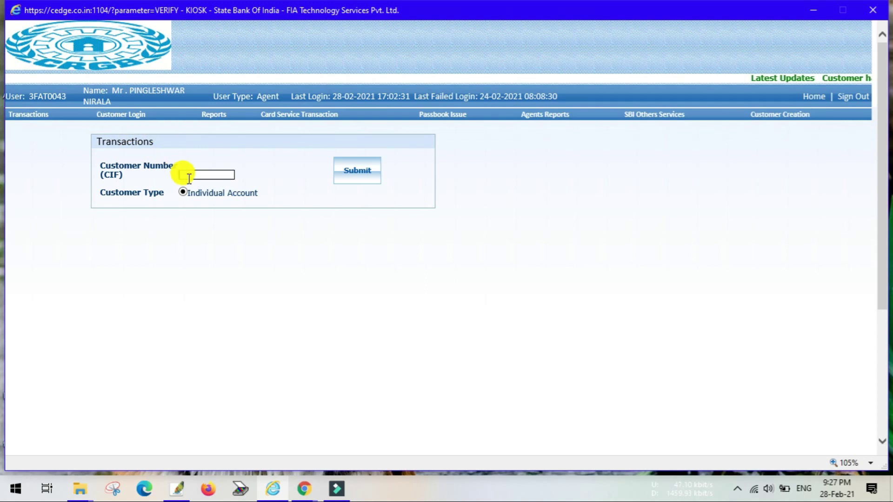
# Open the AEPS Transactions form and select AllahabadBank as the customer's bank.
pyautogui.moveTo(45, 108)
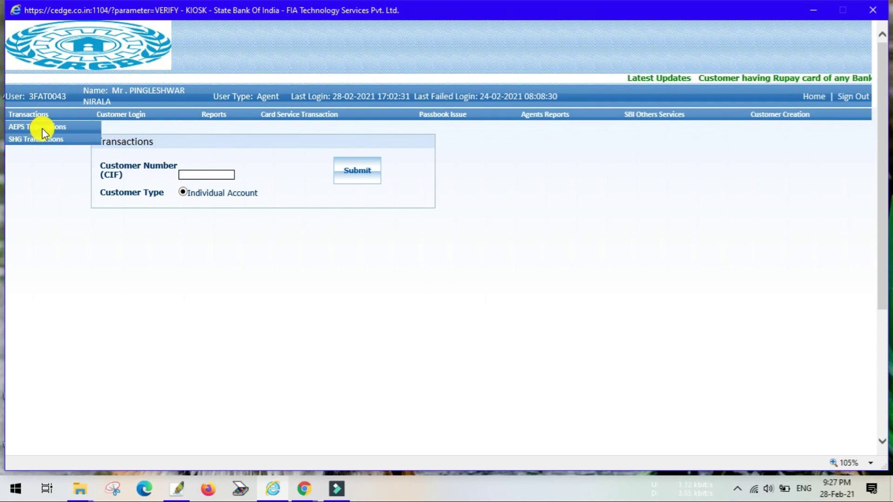
pyautogui.click(42, 127)
pyautogui.click(241, 179)
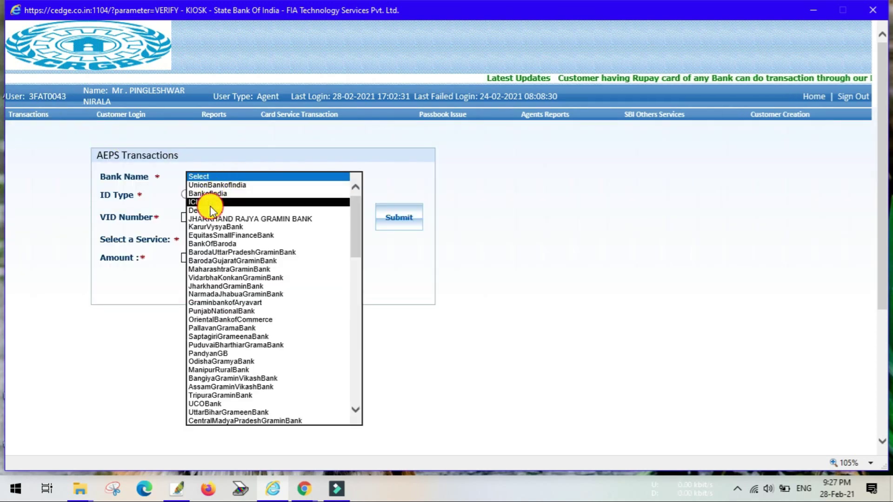
pyautogui.click(210, 202)
pyautogui.click(235, 177)
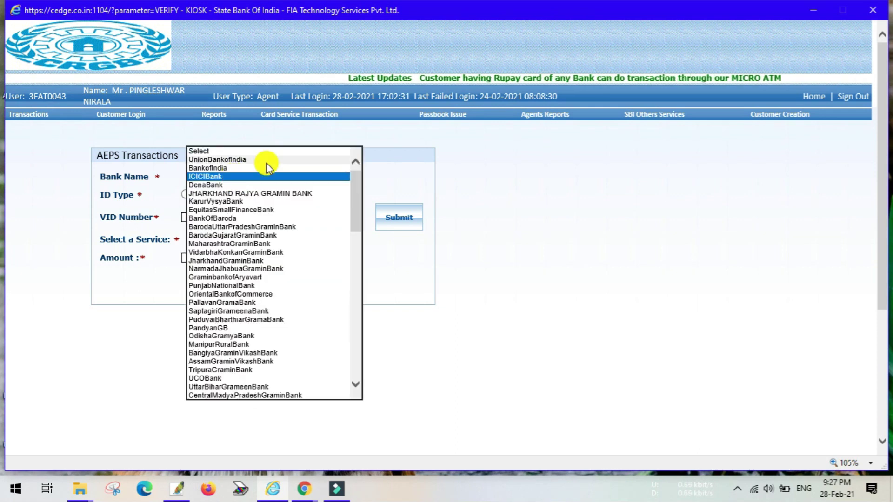
pyautogui.moveTo(359, 173); pyautogui.dragTo(331, 372)
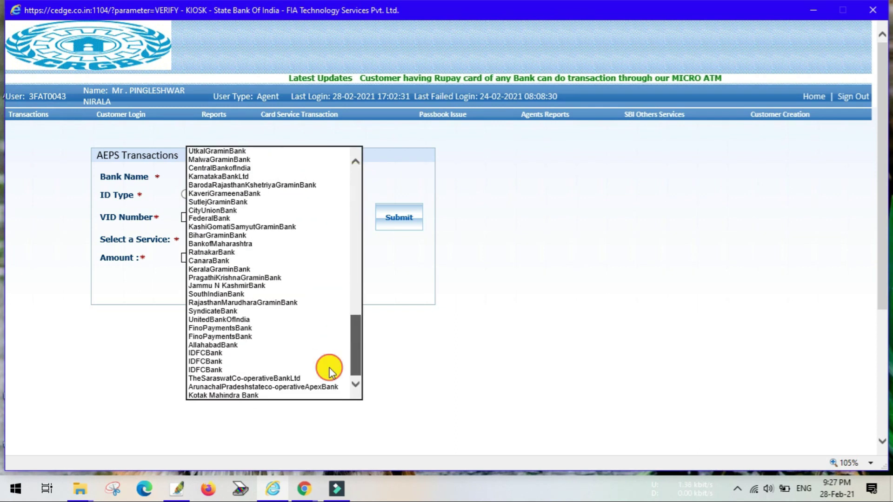
pyautogui.click(230, 345)
# Enter the customer's Aadhaar number under UID, choose Balance Enquiry, and submit.
pyautogui.click(186, 195)
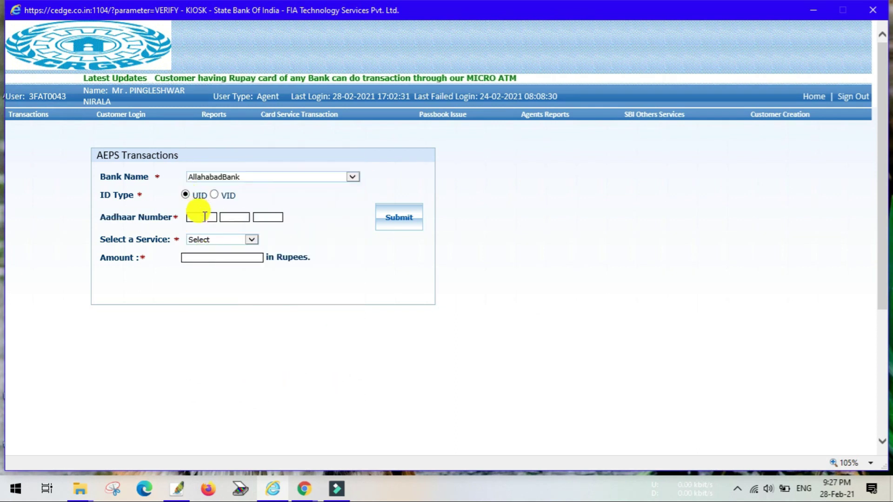
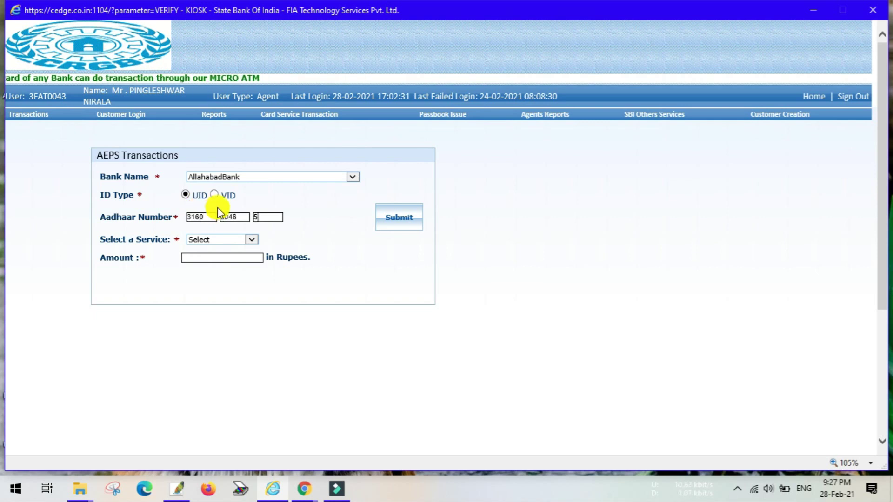
pyautogui.click(235, 239)
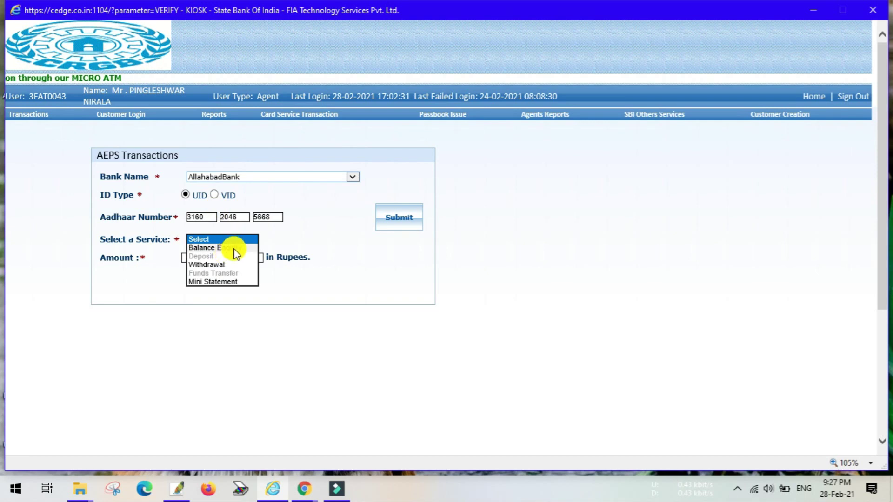
pyautogui.click(236, 247)
pyautogui.click(388, 216)
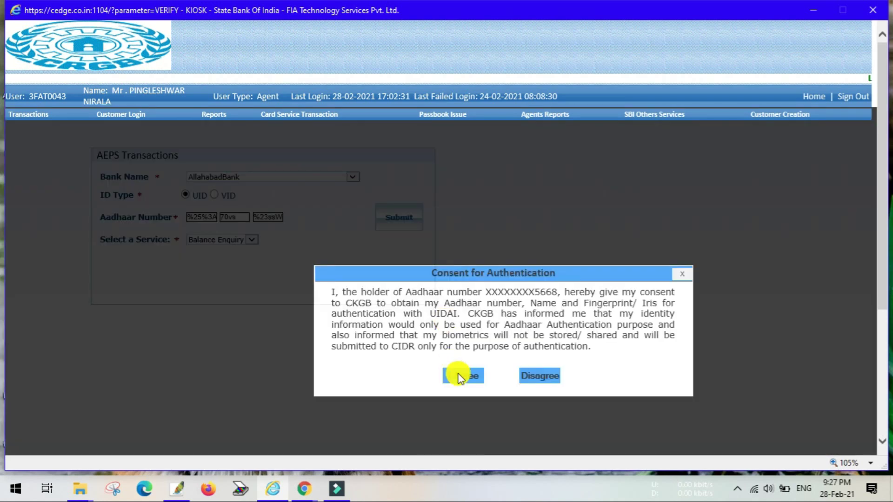
# Consent and capture the customer's left thumbprint, retrying after the device-not-initialized warning.
pyautogui.click(458, 374)
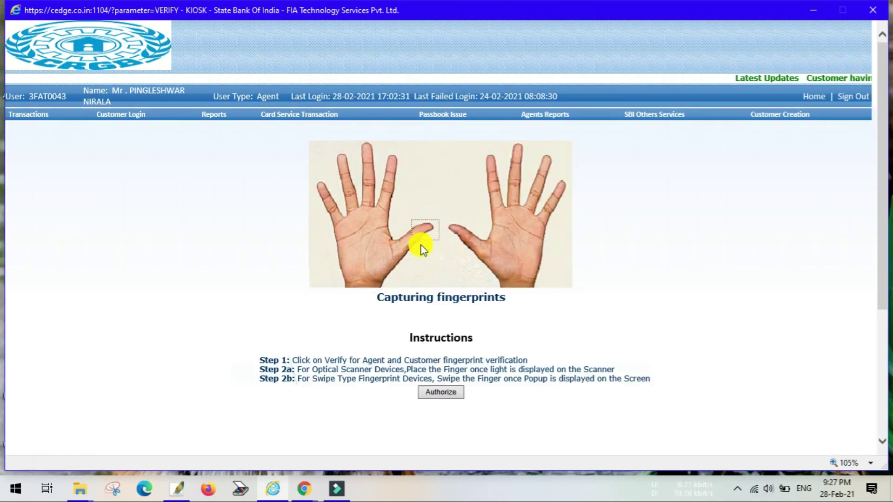
pyautogui.click(421, 232)
pyautogui.click(448, 395)
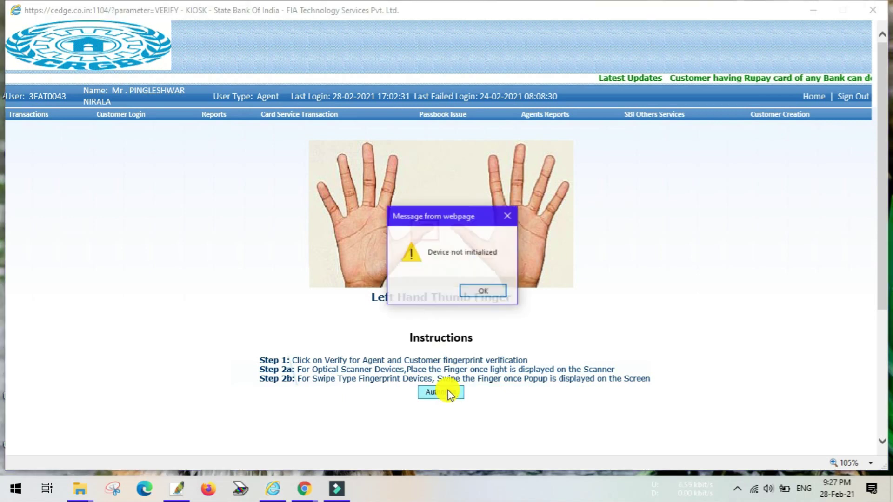
pyautogui.click(485, 291)
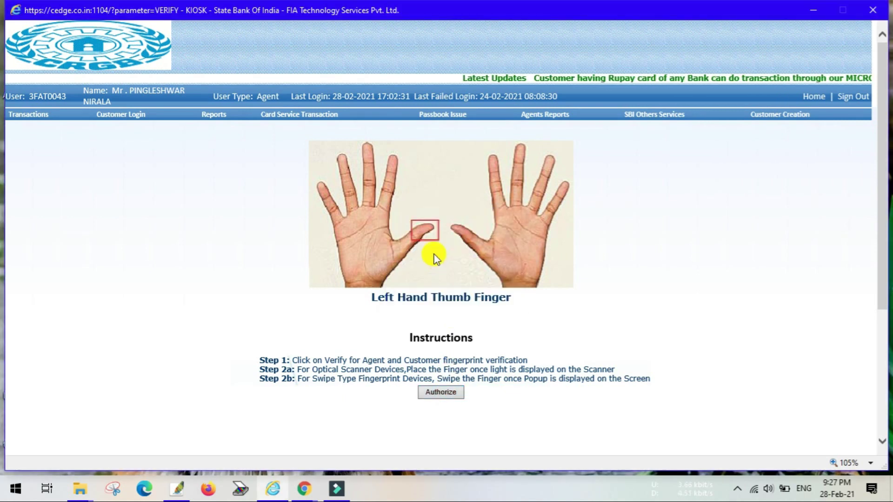
pyautogui.click(444, 392)
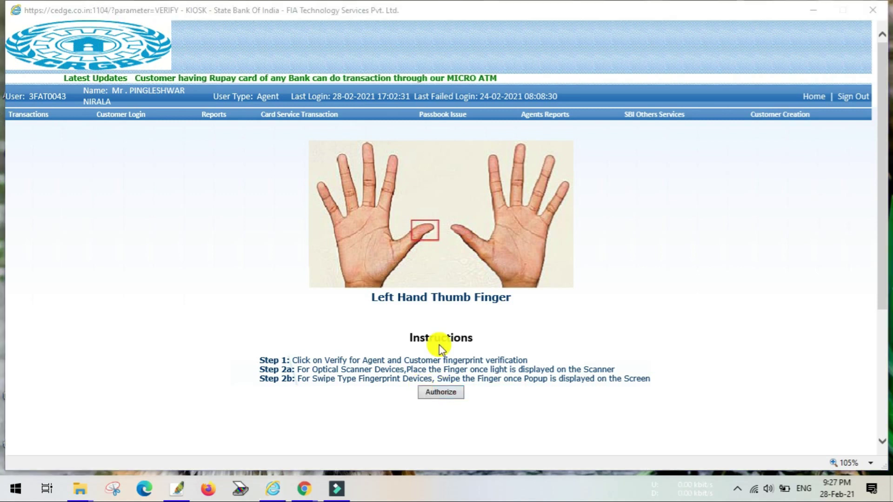
pyautogui.click(487, 291)
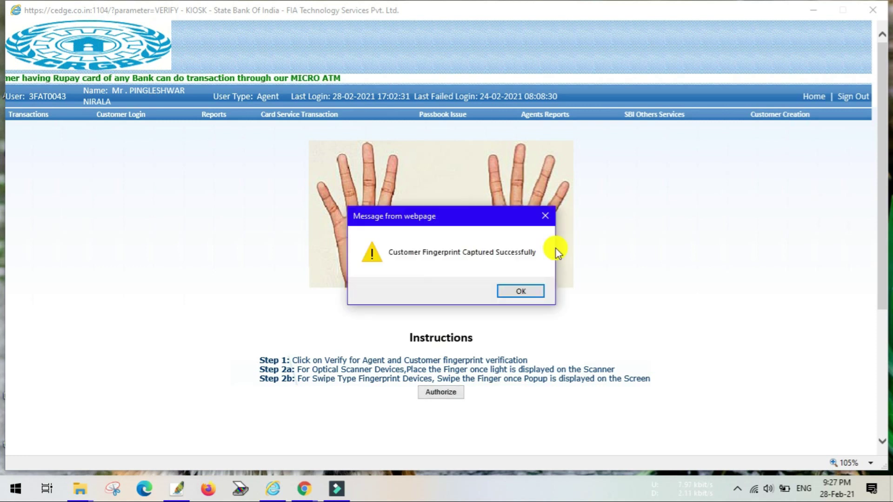
pyautogui.click(515, 291)
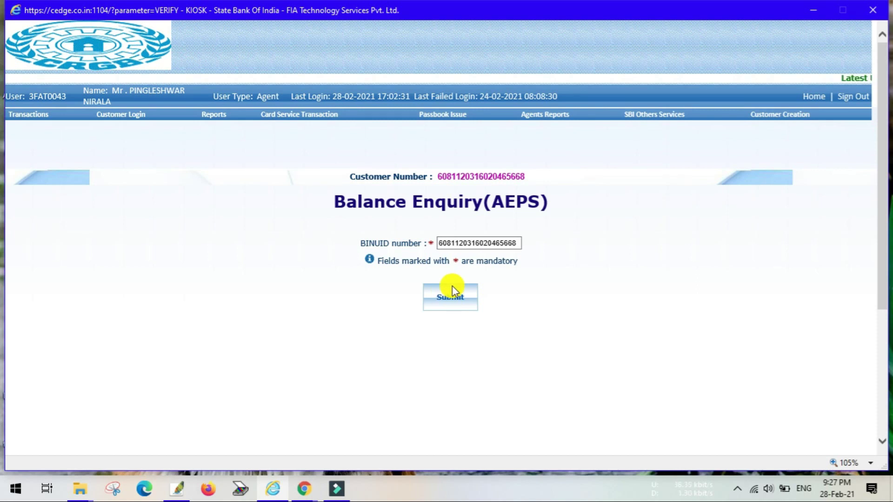
# Submit the balance enquiry and return to the PM-JAY beneficiary search window.
pyautogui.click(452, 288)
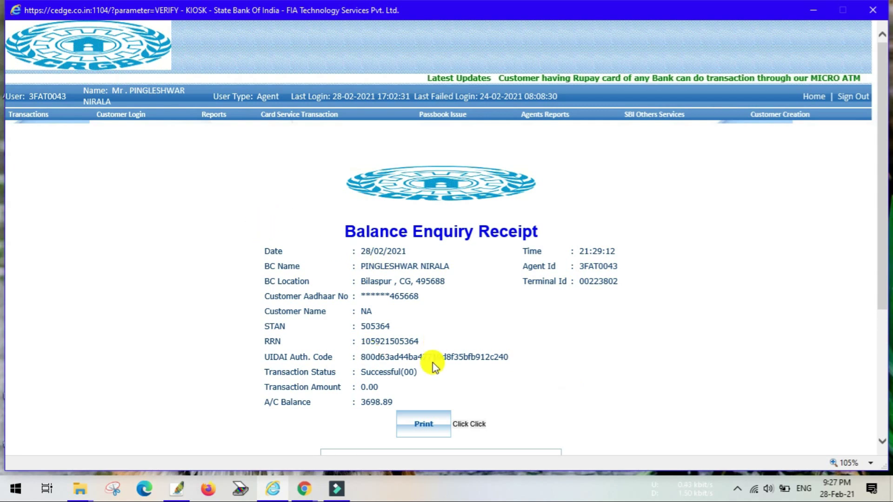
pyautogui.click(304, 488)
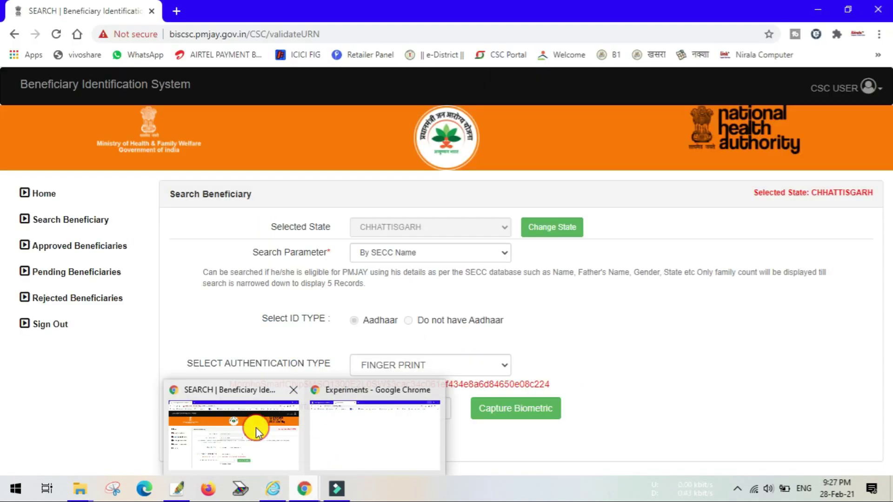
pyautogui.click(249, 424)
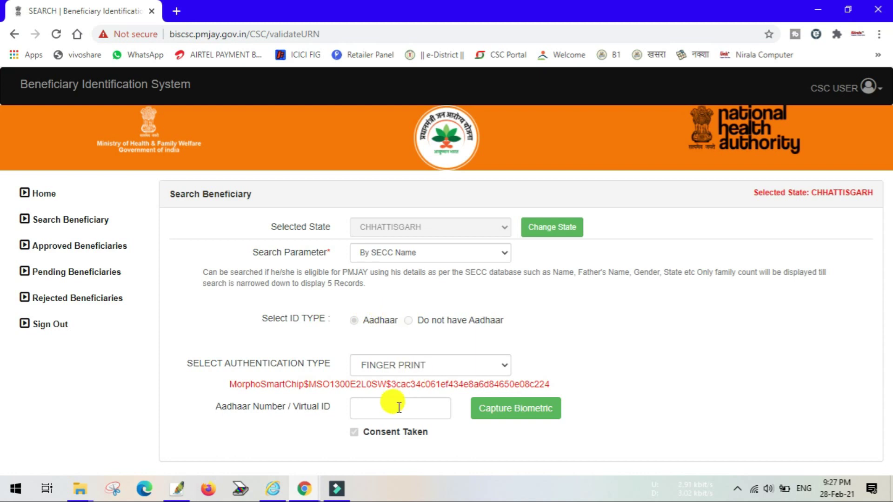
pyautogui.moveTo(557, 383); pyautogui.dragTo(270, 390)
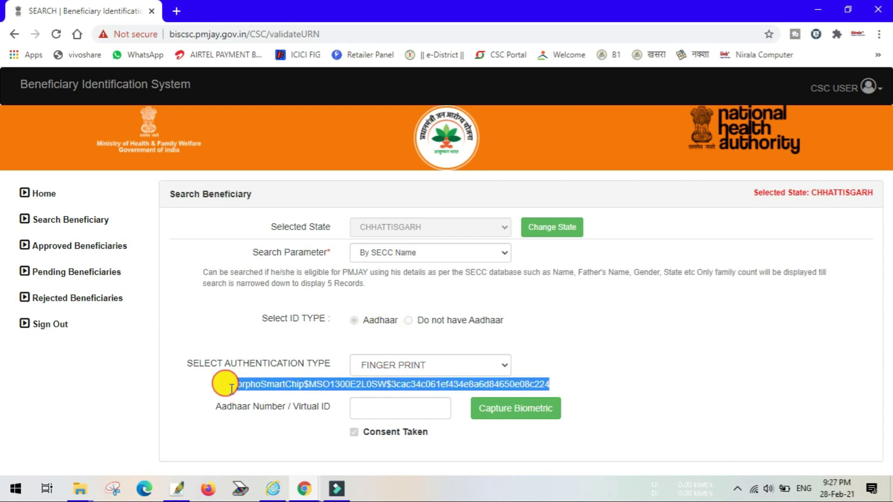
pyautogui.click(553, 316)
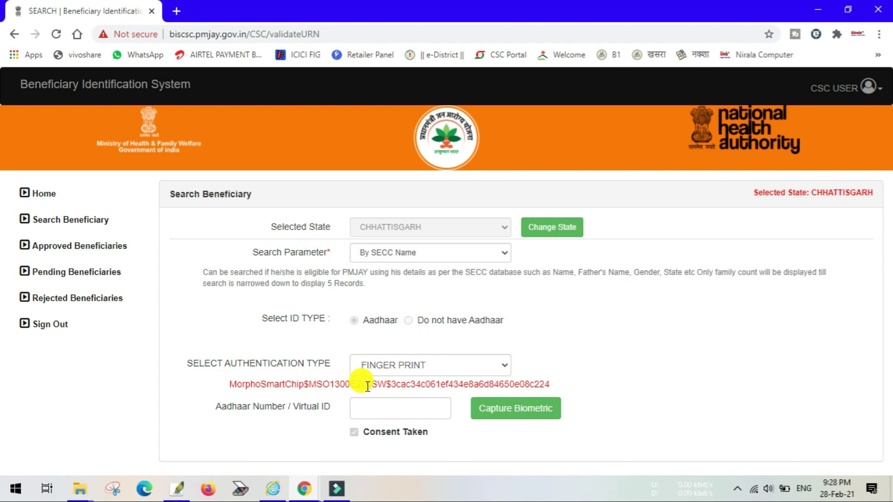
# Search 'morpho rd service' in a new tab and open rdserviceonline.com's driver downloads menu.
pyautogui.click(176, 10)
pyautogui.click(223, 29)
pyautogui.write('mor')
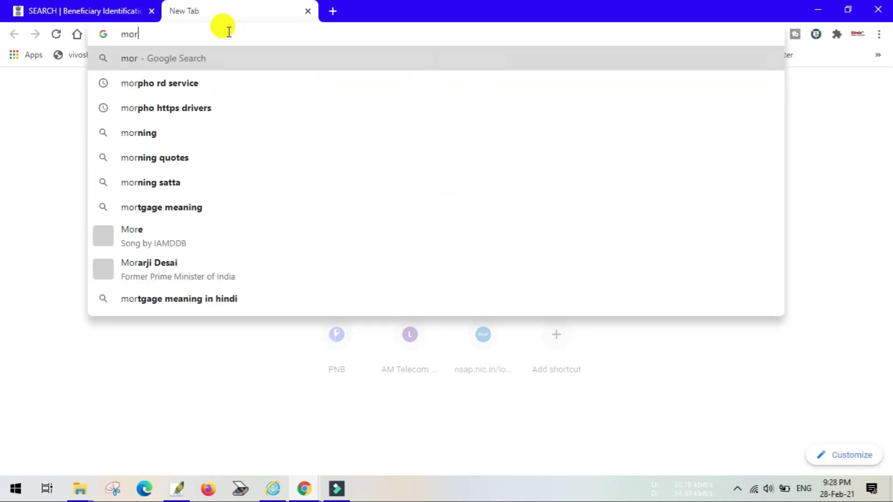
pyautogui.click(196, 88)
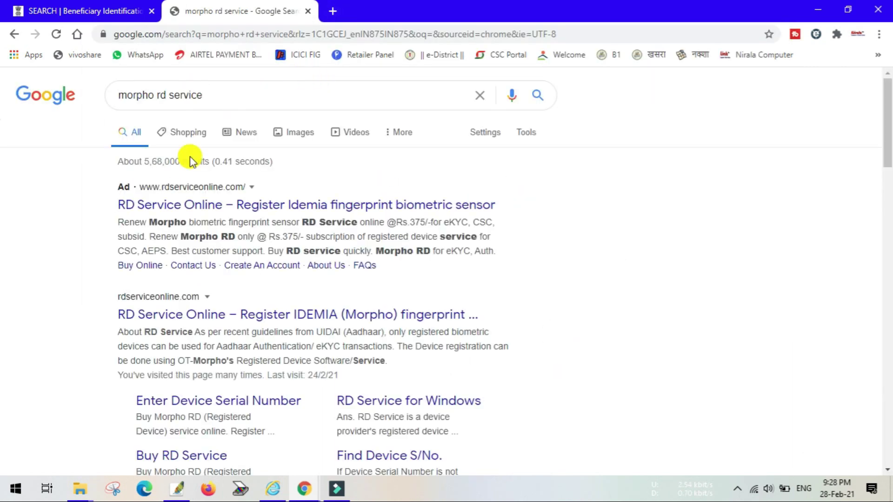
pyautogui.click(172, 204)
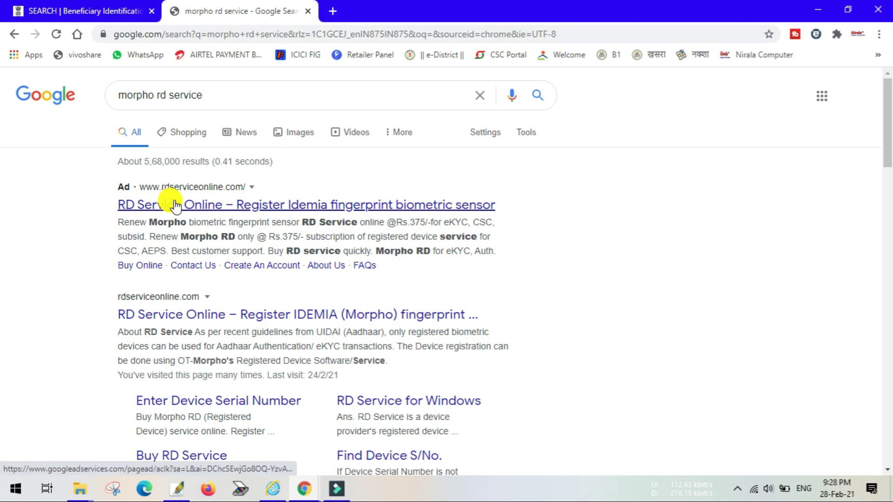
pyautogui.click(180, 209)
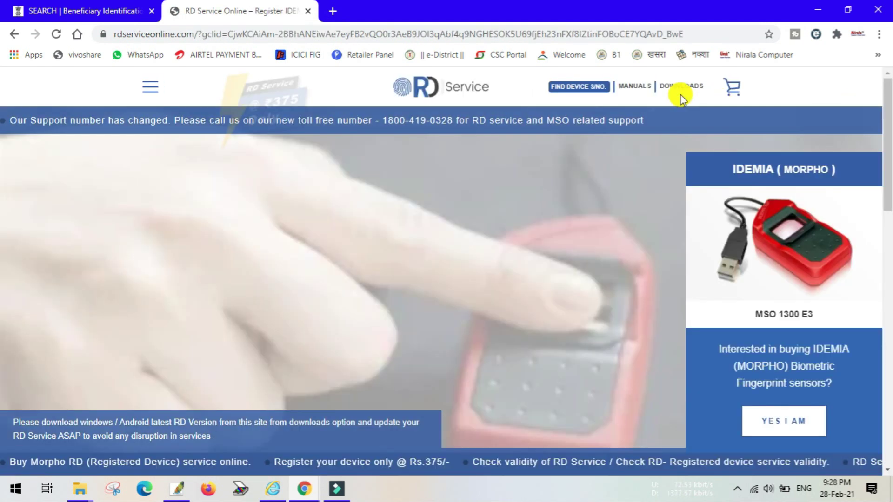
pyautogui.click(684, 86)
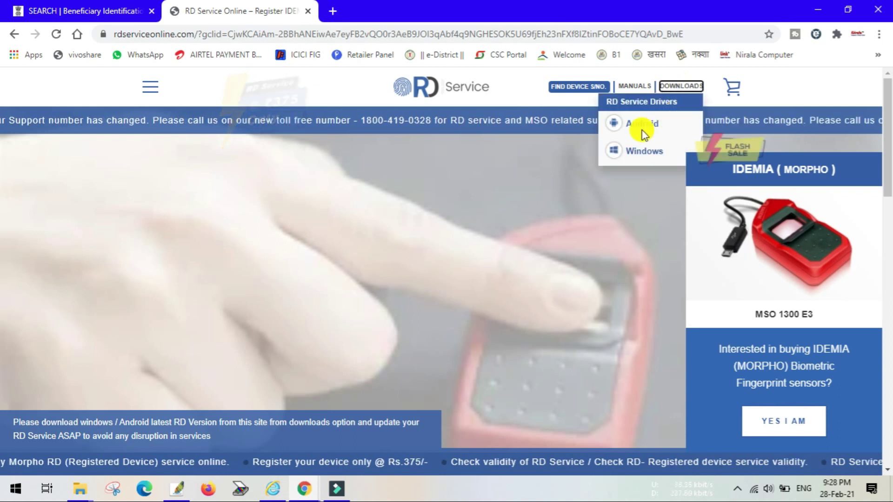